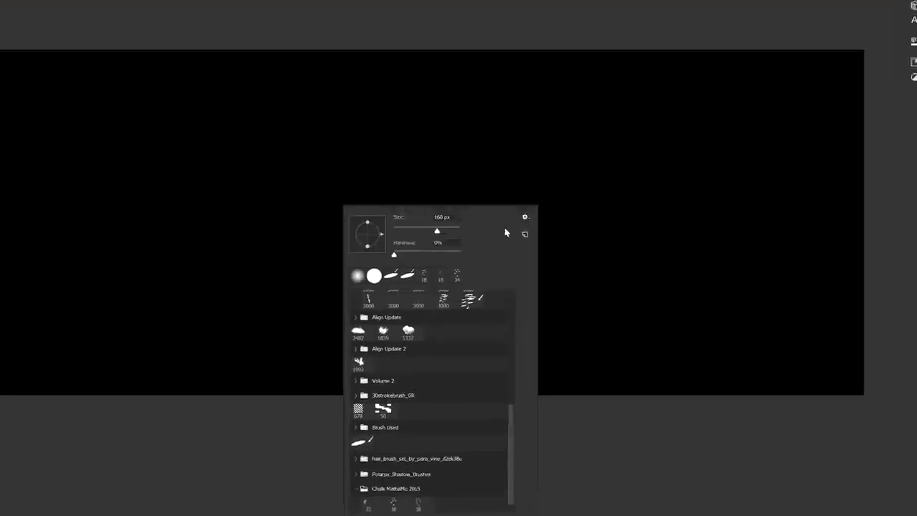
Step: Load a brush set through the brush Preset Manager and close the manager
click(550, 274)
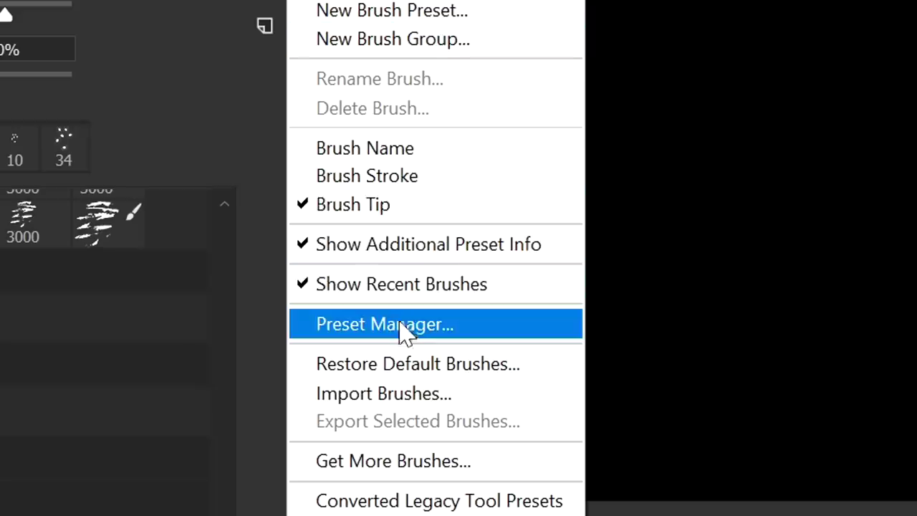
click(545, 284)
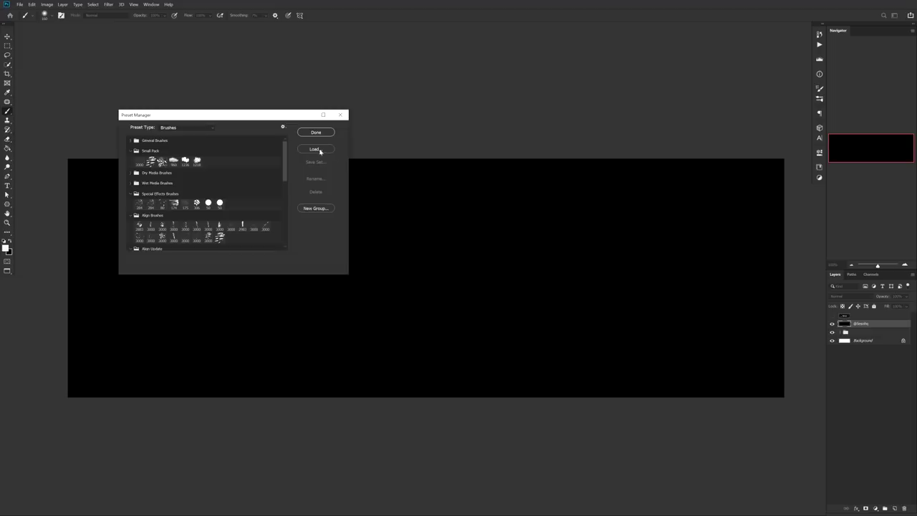
click(320, 150)
click(316, 132)
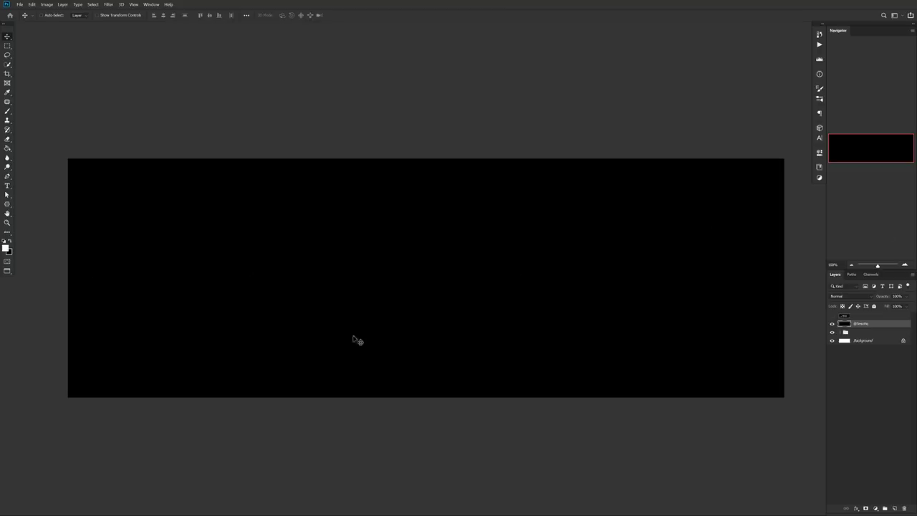
Step: Set up vertical paint symmetry for the Brush tool and stretch its centre axis beyond the canvas height
key(b)
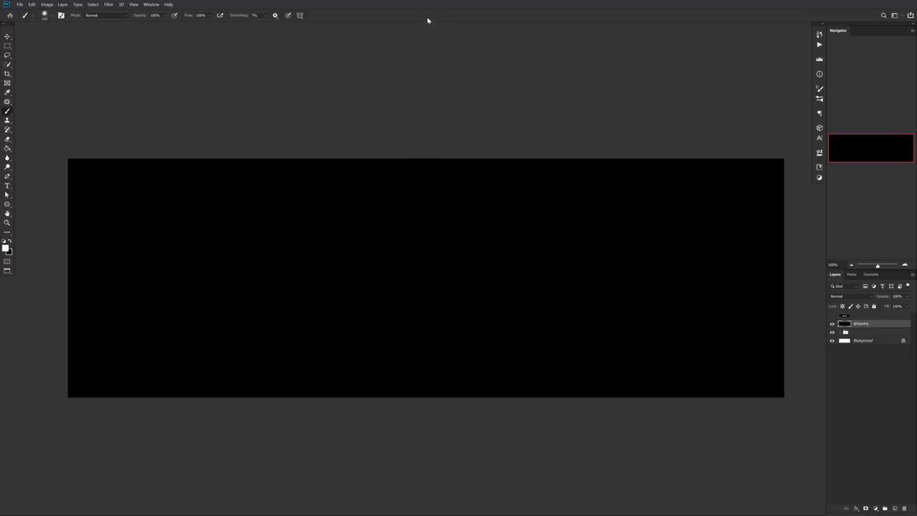
click(301, 15)
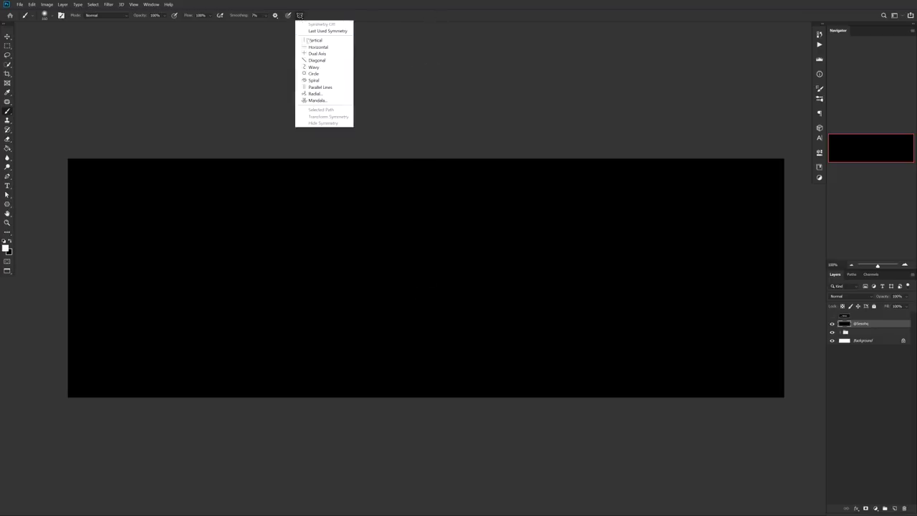
click(324, 41)
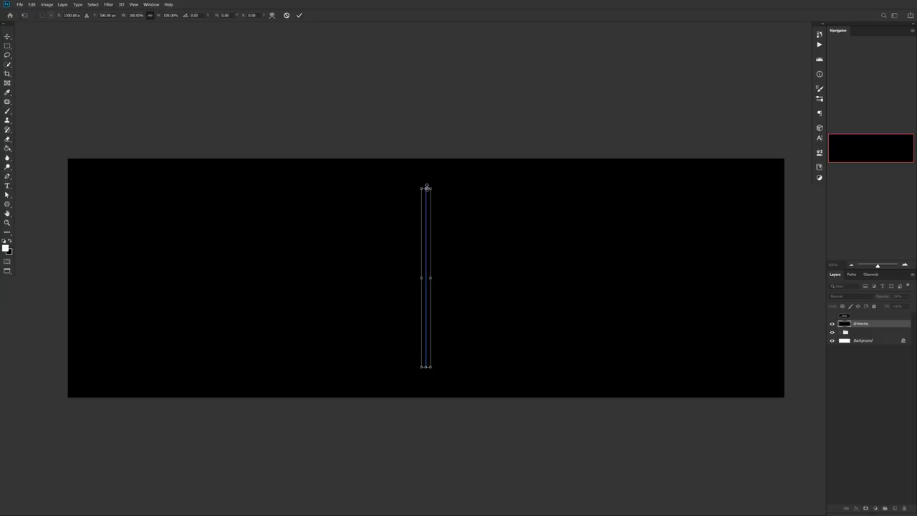
drag(426, 188, 425, 128)
click(299, 16)
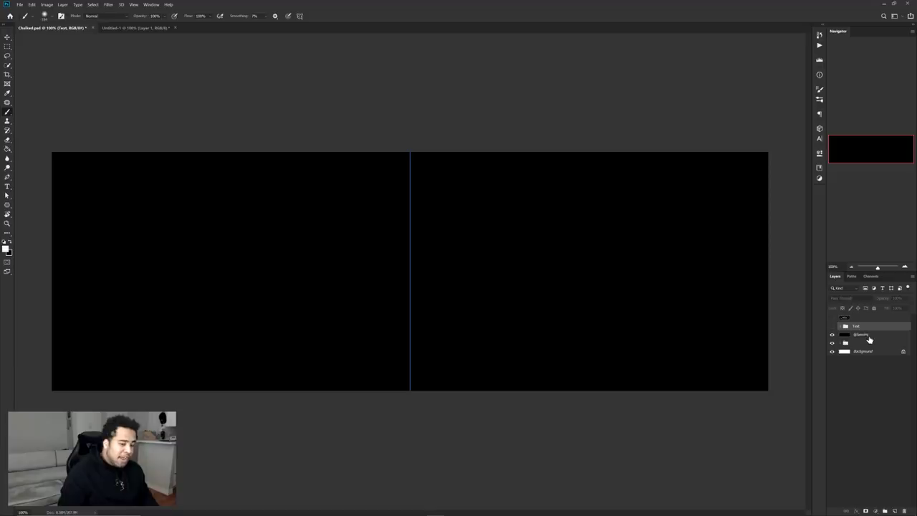
Step: Add a new layer above the black layer and choose a small chalk brush preset
click(867, 336)
click(896, 511)
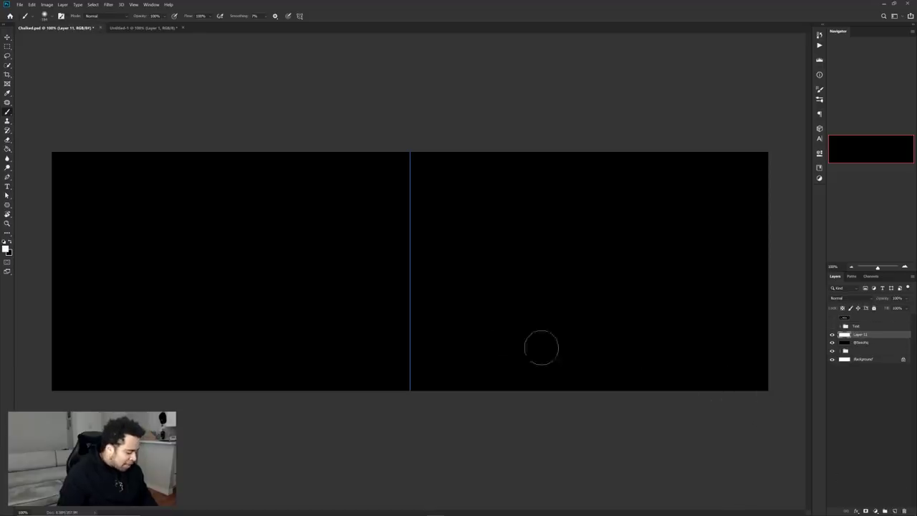
right_click(371, 227)
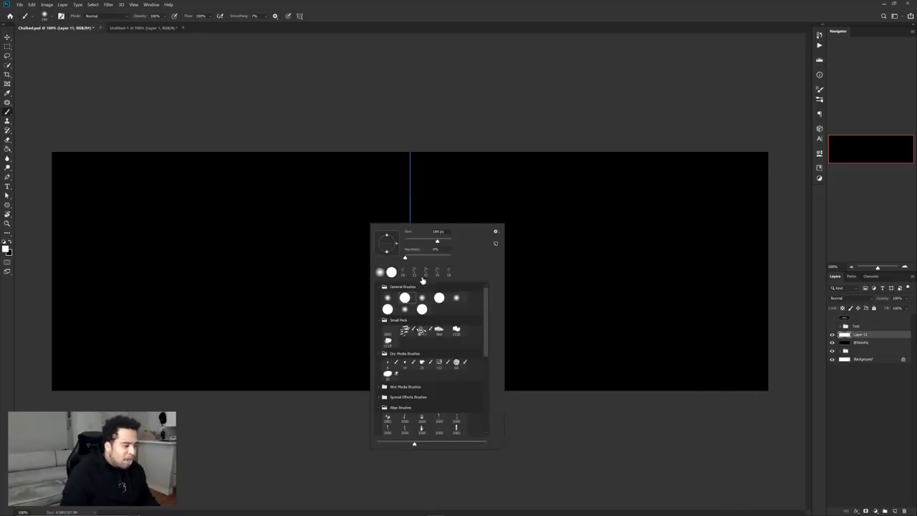
click(319, 205)
Step: Adjust the chalk brush size using test strokes near the symmetry axis, and undo the strokes
drag(340, 196, 385, 245)
key(ctrl+z)
alt+right_click(375, 222)
mouse_move(373, 194)
mouse_down()
mouse_move(372, 221)
mouse_move(396, 220)
mouse_up()
key(ctrl+z)
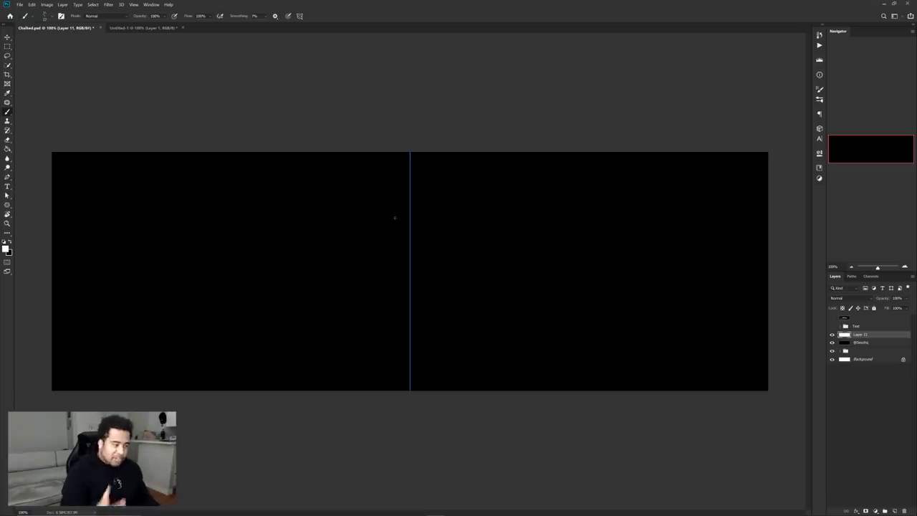
Step: Accept light grey e3e3e3 as the foreground colour and return to the Brush tool
click(8, 248)
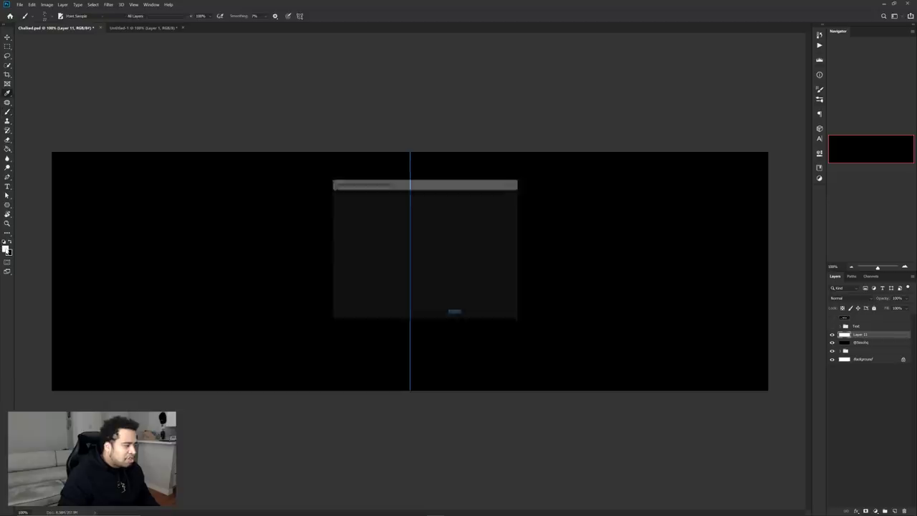
drag(399, 187, 420, 192)
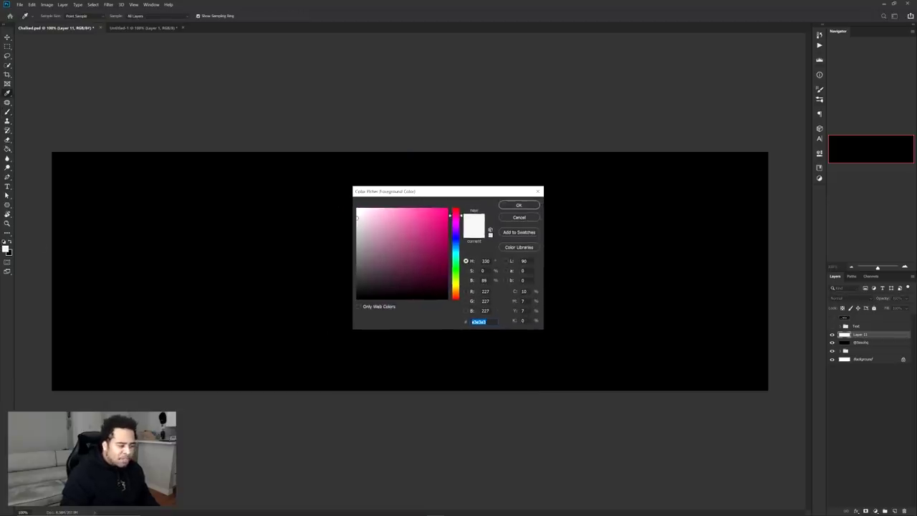
click(519, 205)
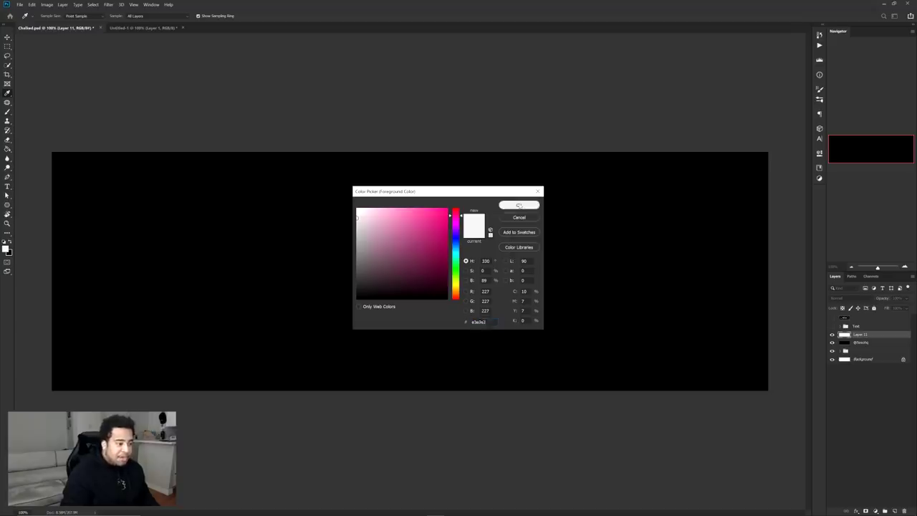
key(b)
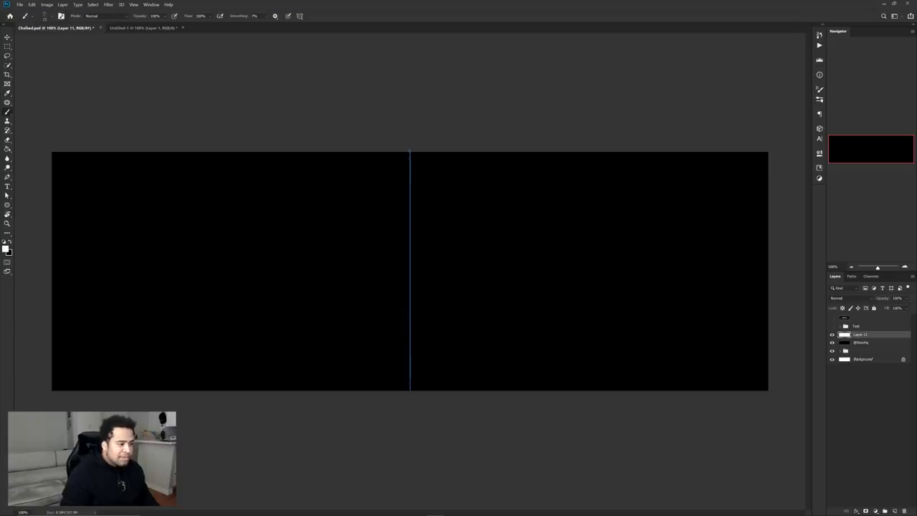
Step: Try mirrored freehand loops and an angular line beside the symmetry axis, and undo them
mouse_move(387, 185)
mouse_down()
mouse_move(284, 230)
mouse_move(366, 207)
mouse_move(359, 215)
mouse_move(278, 213)
mouse_up()
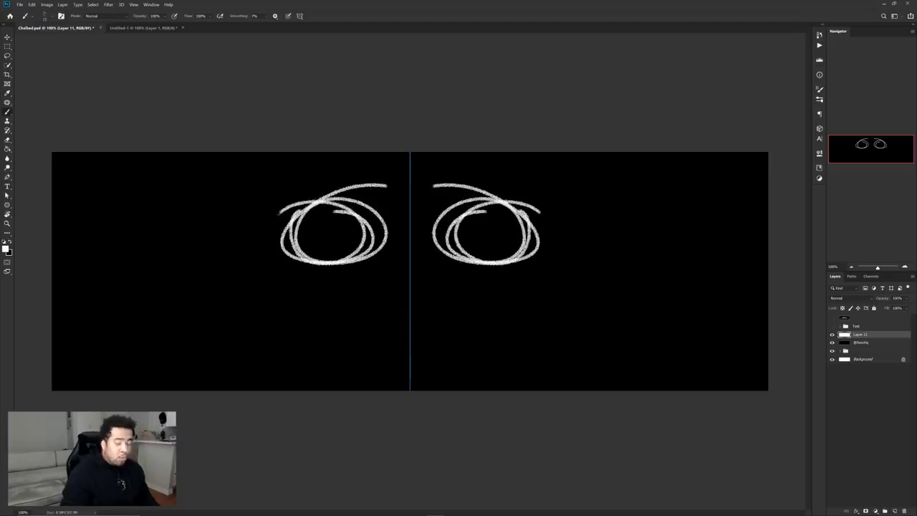
mouse_move(199, 218)
mouse_down()
mouse_move(195, 225)
mouse_move(311, 307)
mouse_move(301, 287)
mouse_up()
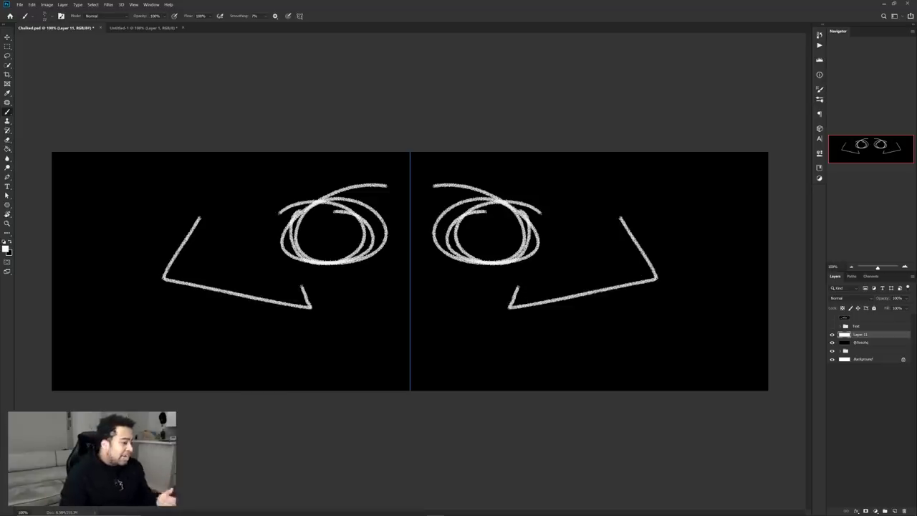
key(ctrl+z)
key(ctrl+z)
key(ctrl+z)
key(ctrl+z)
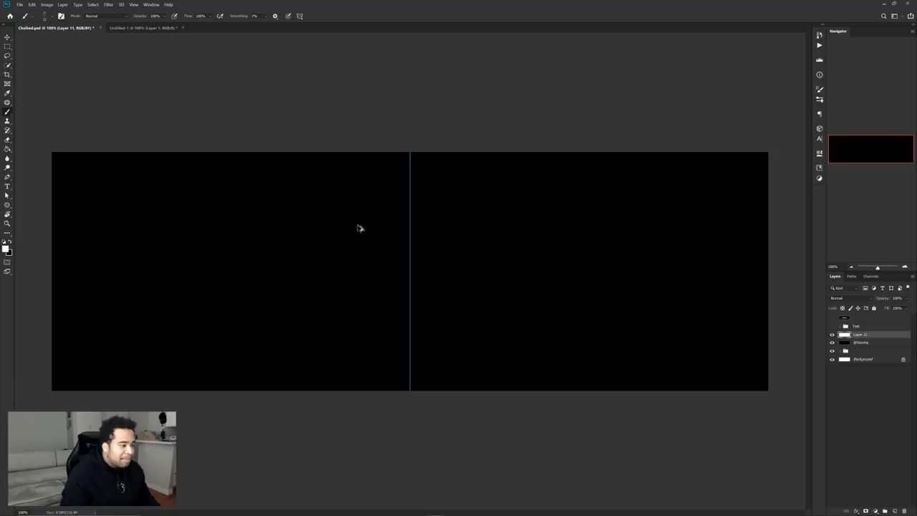
Step: Try straight connected strokes forming mirrored angular shapes and a horizontal line, and undo them all
mouse_move(397, 179)
mouse_down()
mouse_move(327, 251)
mouse_move(393, 250)
mouse_move(267, 201)
mouse_move(251, 260)
mouse_move(279, 219)
mouse_up()
mouse_move(354, 172)
mouse_down()
mouse_move(172, 167)
mouse_move(165, 228)
mouse_move(258, 222)
mouse_move(250, 183)
mouse_up()
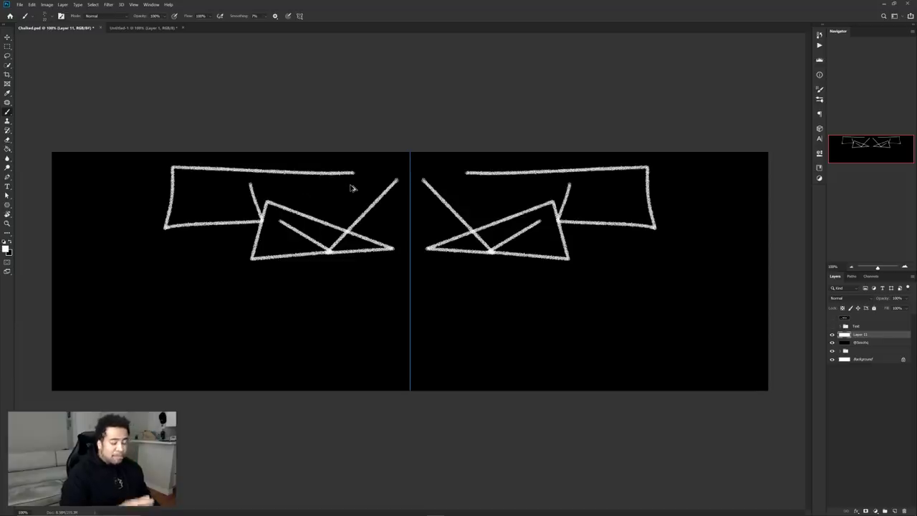
key(ctrl+z)
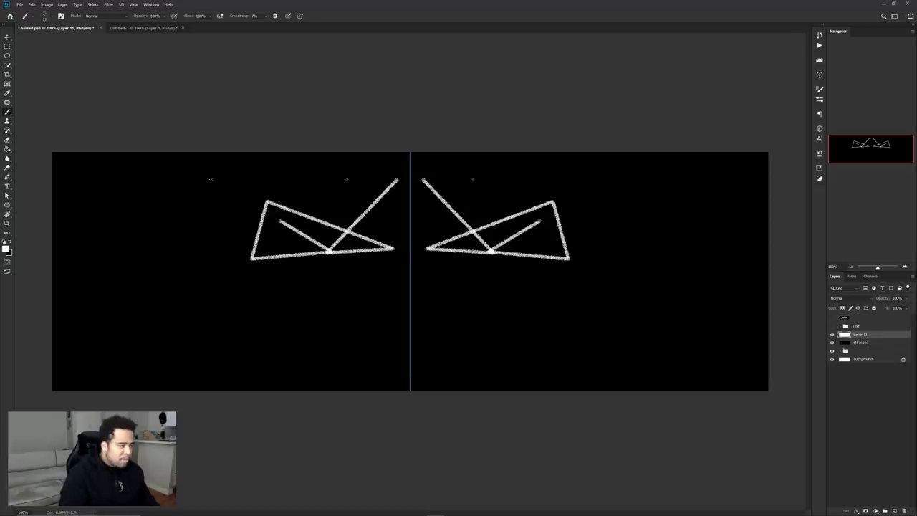
shift+click(210, 180)
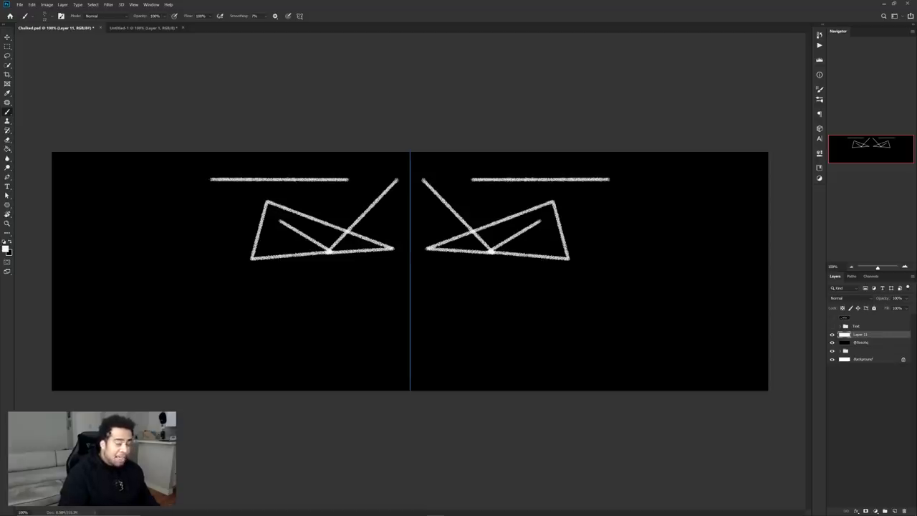
key(ctrl+z)
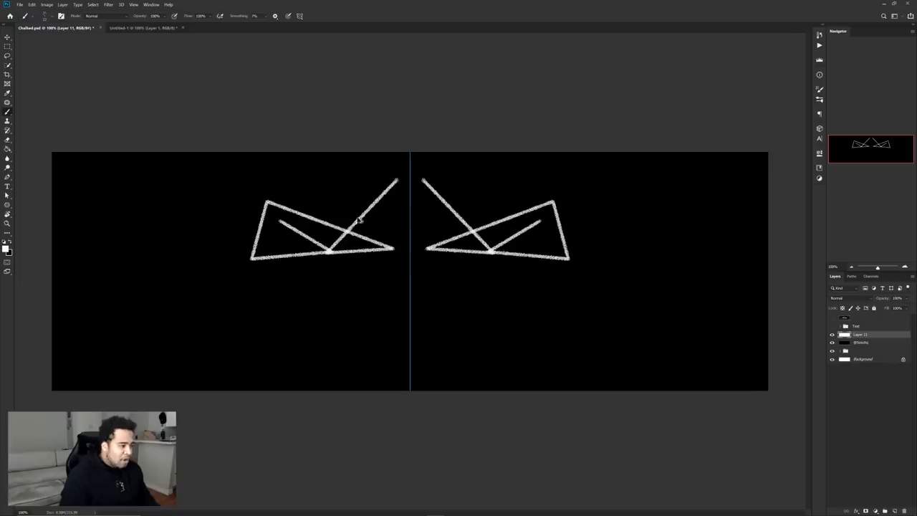
key(ctrl+z)
key(ctrl+z)
key(ctrl+z)
key(ctrl+z)
key(ctrl+z)
key(ctrl+z)
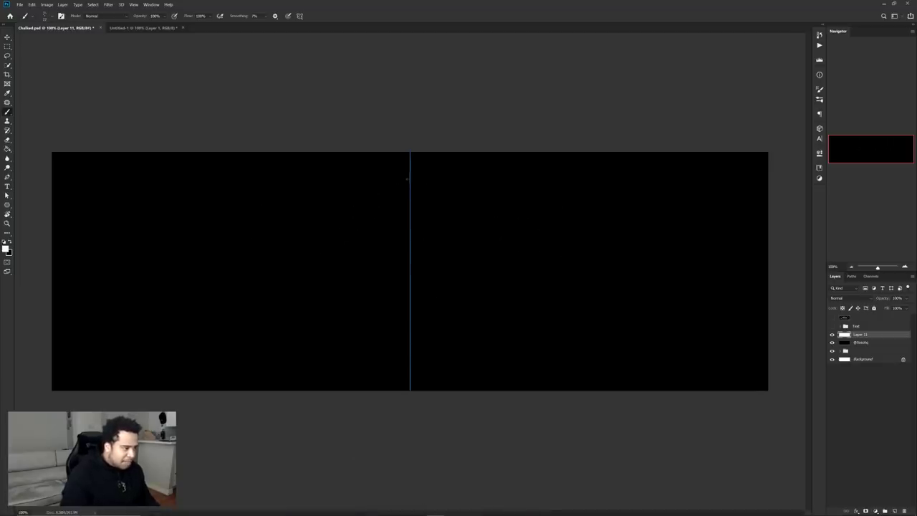
Step: Draw a chalk triangle outline on the upper part of the symmetry axis and a diamond outline below it
shift+click(381, 209)
shift+click(410, 206)
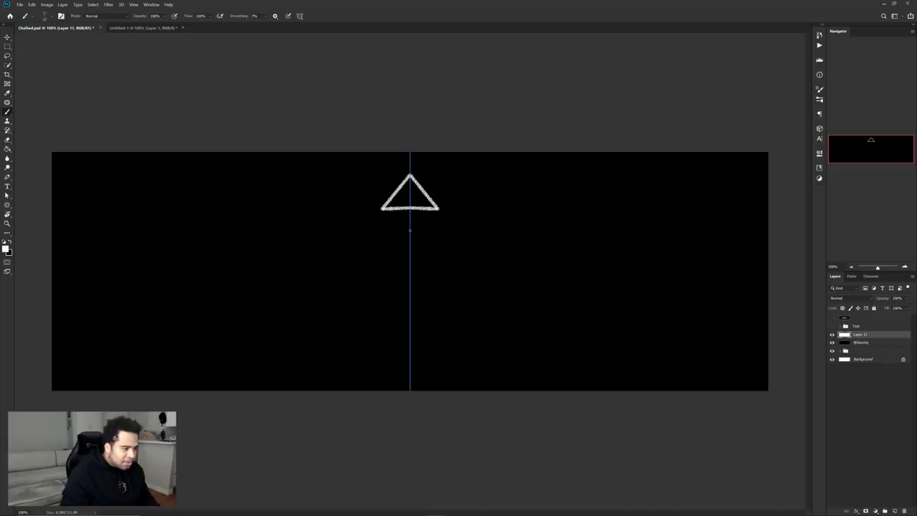
click(410, 230)
shift+click(378, 271)
shift+click(409, 308)
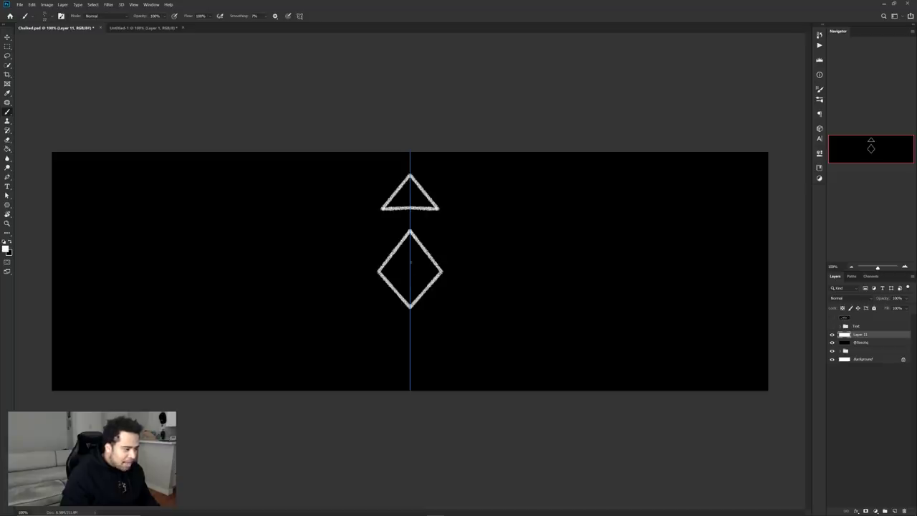
Step: Draw a wide rectangle outline centred on the symmetry axis below the diamond using straight chalk segments
shift+click(374, 337)
key(ctrl+z)
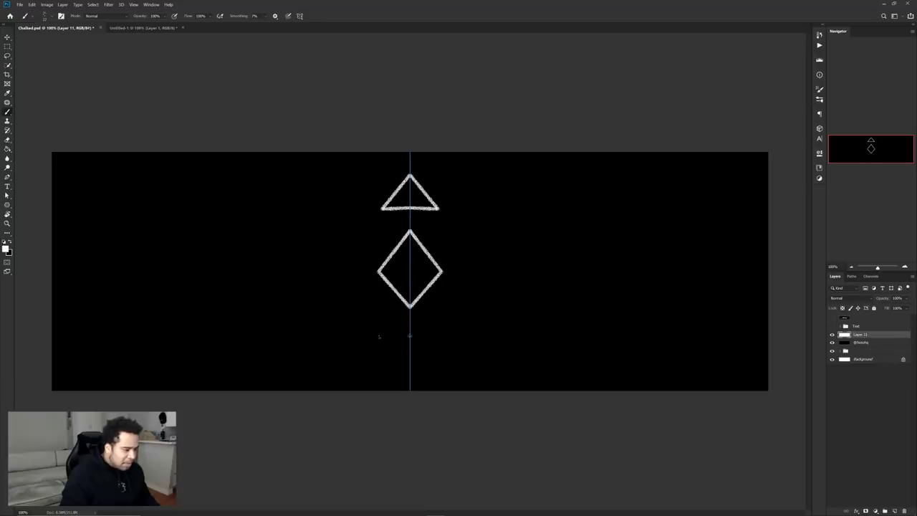
shift+click(376, 335)
shift+click(376, 364)
shift+click(410, 364)
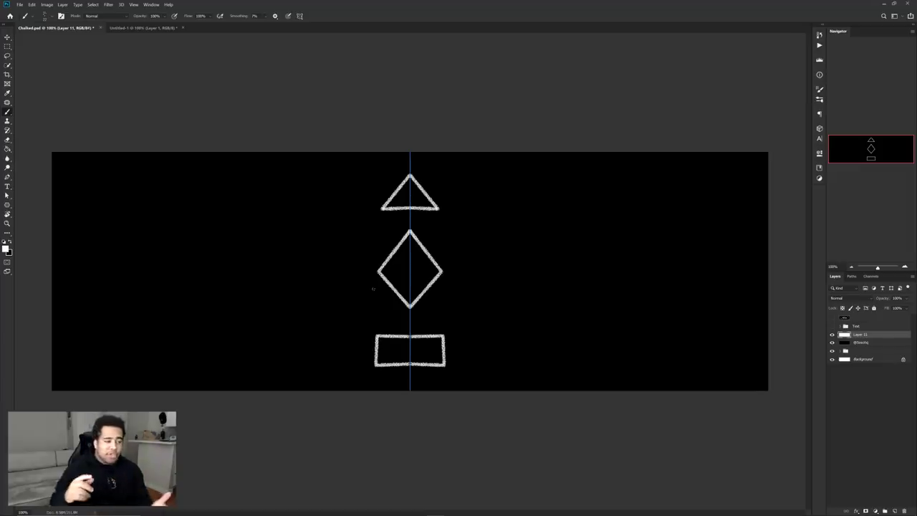
Step: Draw a mirrored spiral curl beside the diamond and a jagged line running outward to the lower canvas edge
mouse_move(375, 243)
mouse_down()
mouse_move(349, 215)
mouse_move(251, 213)
mouse_move(299, 228)
mouse_move(277, 225)
mouse_up()
mouse_move(369, 323)
mouse_down()
mouse_move(337, 339)
mouse_move(258, 341)
mouse_move(159, 380)
mouse_up()
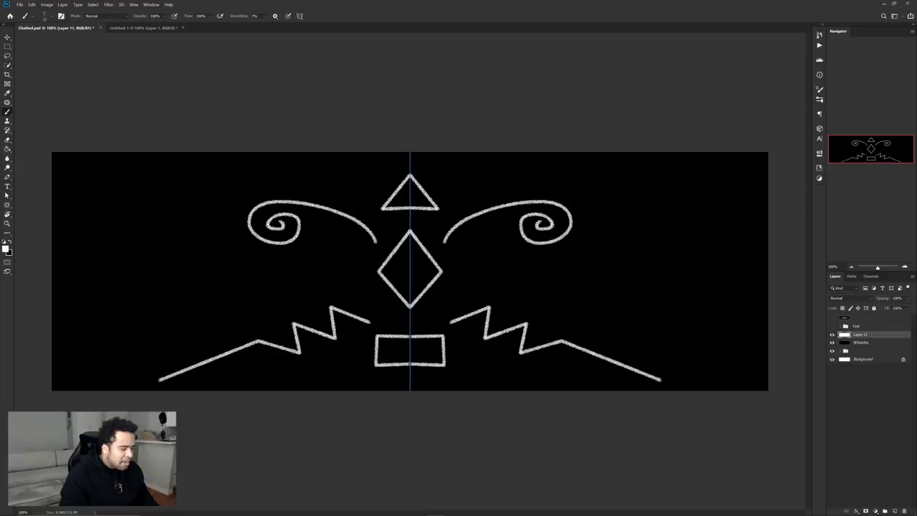
Step: Add small mirrored squiggles beside the diamond's lower half and long thin triangle outlines below the spirals
mouse_move(365, 288)
mouse_down()
mouse_move(362, 301)
mouse_move(377, 305)
mouse_move(369, 284)
mouse_move(383, 309)
mouse_up()
key(ctrl+z)
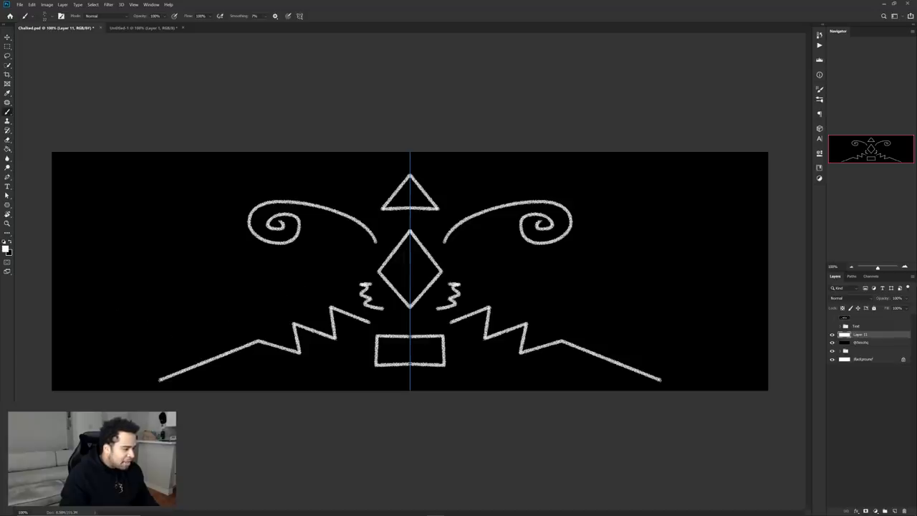
mouse_move(303, 273)
mouse_down()
mouse_move(167, 295)
mouse_move(179, 330)
mouse_move(308, 273)
mouse_up()
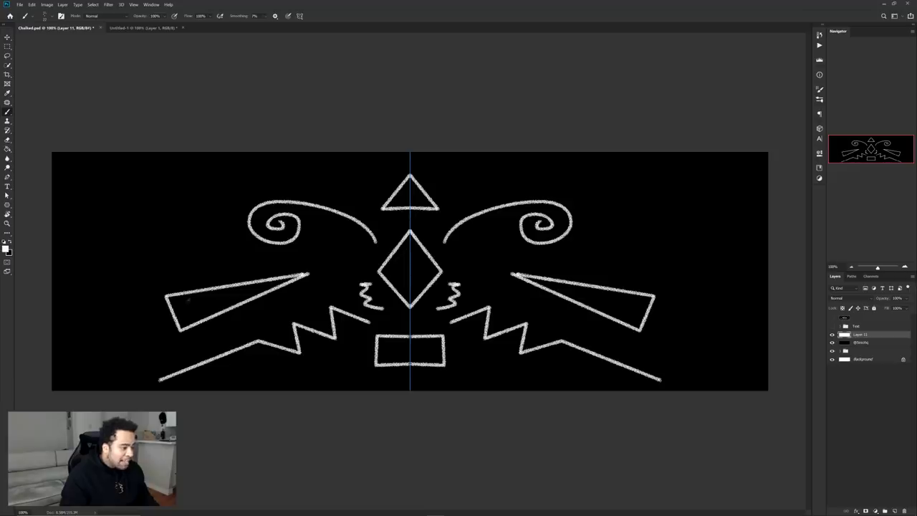
Step: Draw a narrow pointed triangle outline in the lower-left canvas corner using straight chalk segments
ctrl+click(128, 326)
drag(121, 342, 356, 283)
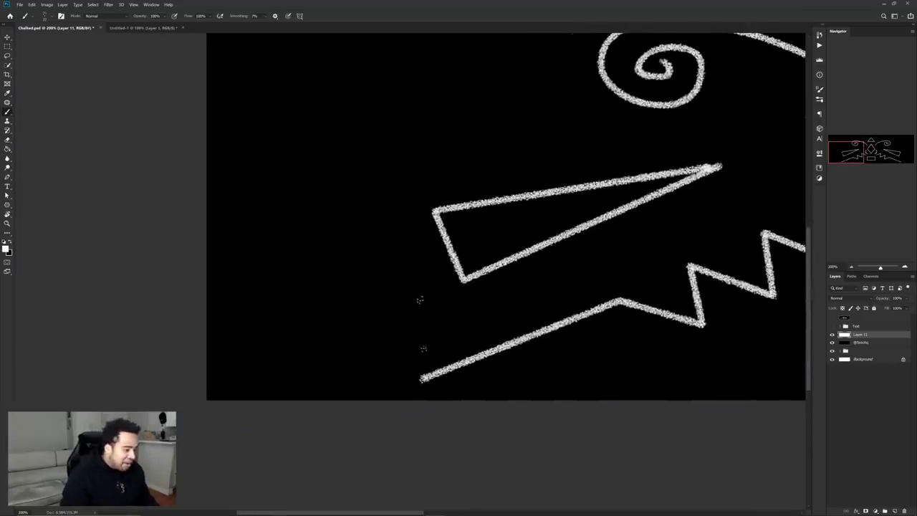
drag(418, 300, 420, 356)
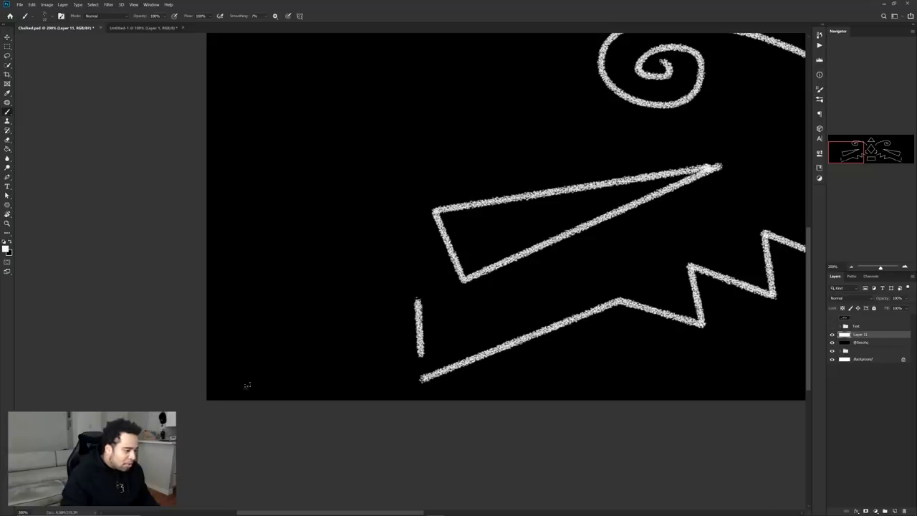
shift+click(222, 388)
shift+click(419, 301)
Step: Paint a small filled triangle inside the corner triangle and thicken parts of its upper and lower edges
ctrl+click(310, 356)
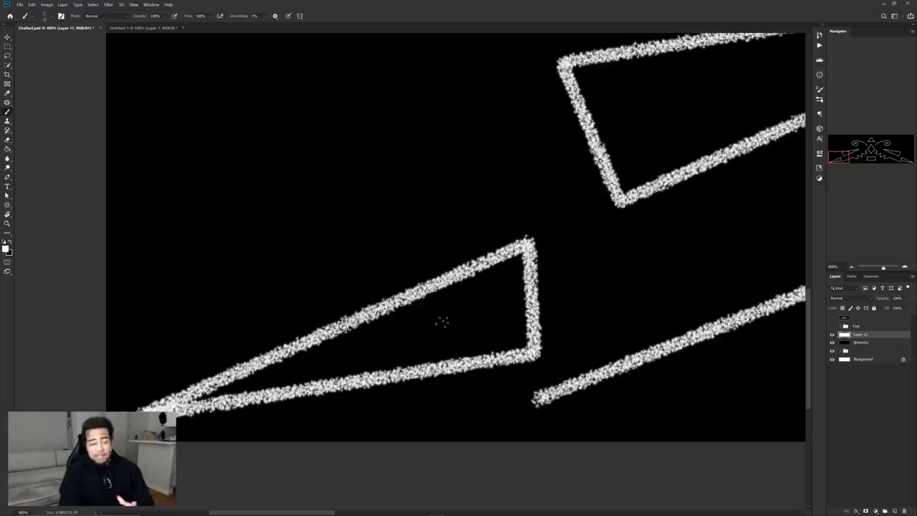
click(479, 301)
shift+click(349, 356)
shift+click(510, 335)
mouse_move(488, 301)
mouse_down()
mouse_move(506, 334)
mouse_move(466, 308)
mouse_move(457, 319)
mouse_move(493, 319)
mouse_up()
drag(366, 305, 448, 278)
mouse_move(534, 294)
mouse_down()
mouse_move(535, 348)
mouse_move(453, 366)
mouse_up()
drag(354, 312, 282, 344)
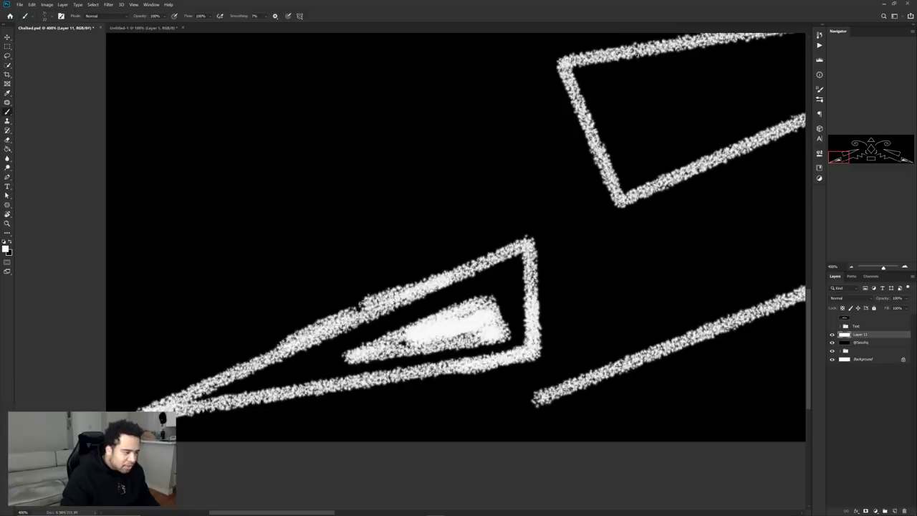
drag(473, 274, 336, 291)
key(ctrl+z)
scroll(337, 289, down, 3)
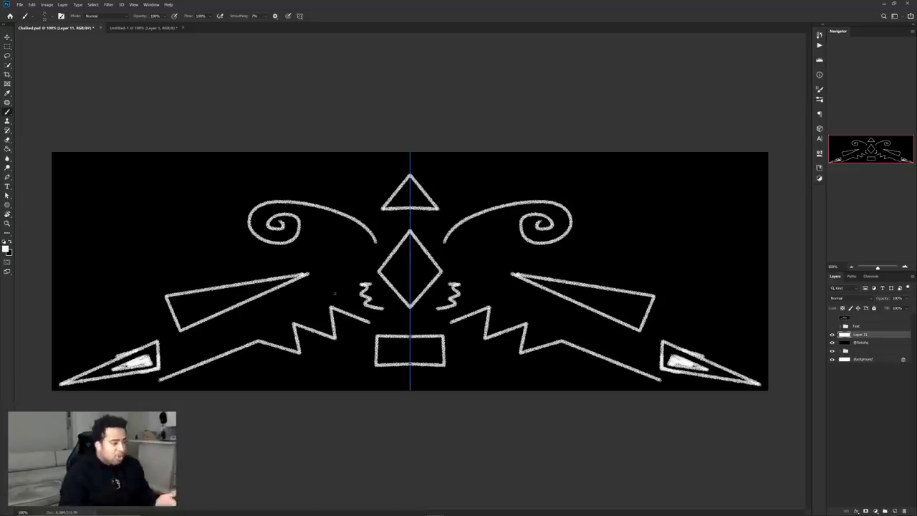
Step: Draw a mirrored angular ribbon-like outline near the upper canvas corners, tapering to a point toward the centre
mouse_move(182, 174)
mouse_down()
mouse_move(91, 166)
mouse_move(146, 190)
mouse_move(107, 207)
mouse_move(176, 191)
mouse_move(145, 182)
mouse_move(285, 180)
mouse_up()
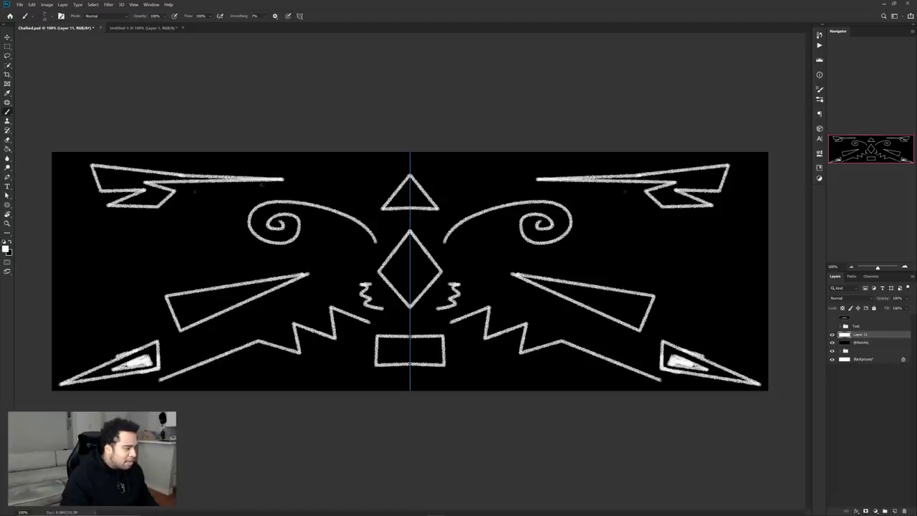
Step: Draw short mirrored straight chalk lines beneath the upper ribbon shapes and alongside the lower edges of the long triangles
drag(194, 191, 265, 190)
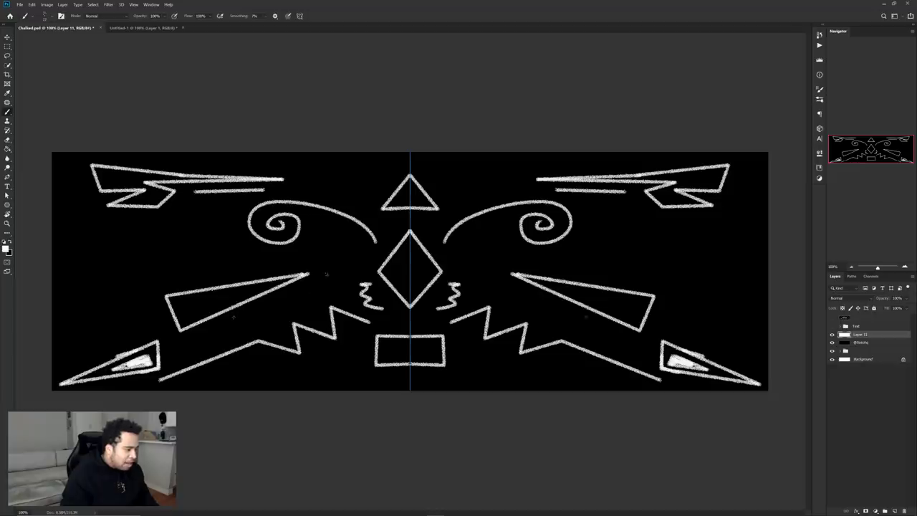
drag(331, 270, 234, 316)
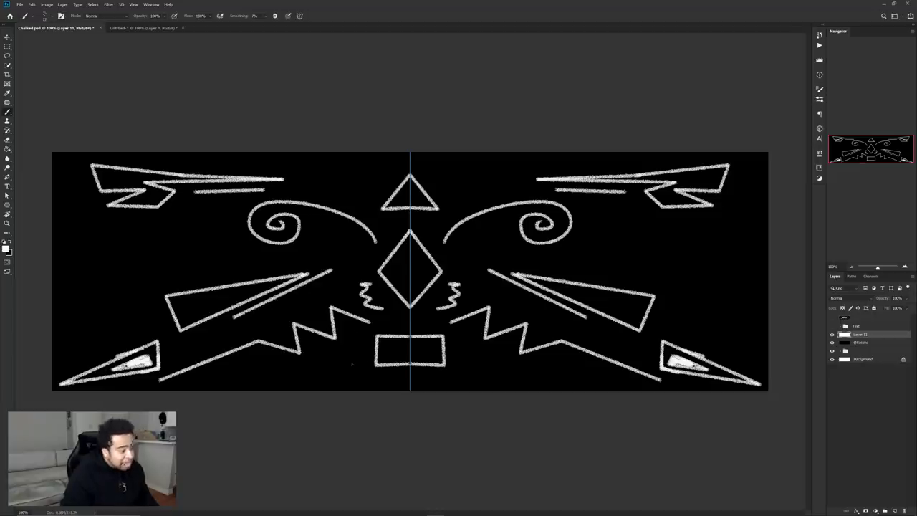
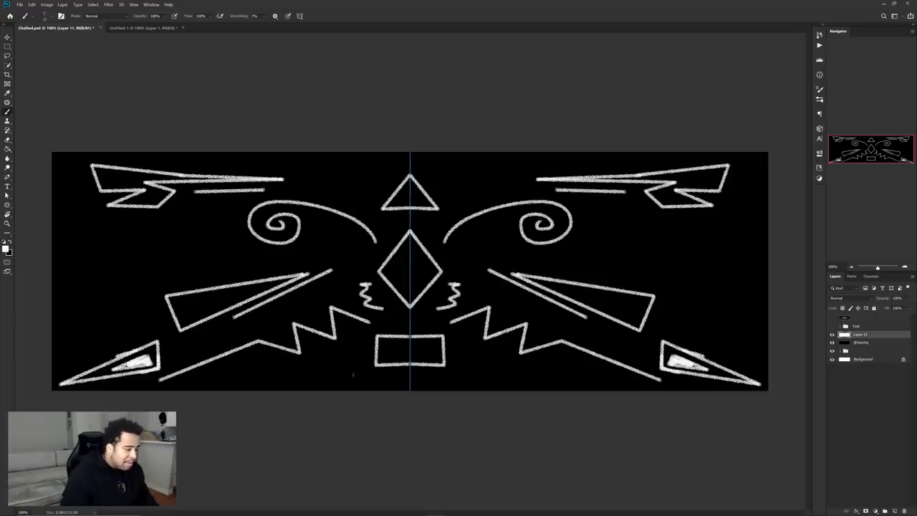
Step: Draw mirrored curved arrows with triangular heads below the ribbons, and short wavy lines beside the top centre triangle
mouse_move(243, 252)
mouse_down()
mouse_move(176, 242)
mouse_move(138, 253)
mouse_move(150, 265)
mouse_move(124, 270)
mouse_move(132, 241)
mouse_move(147, 263)
mouse_move(132, 246)
mouse_up()
key(ctrl+z)
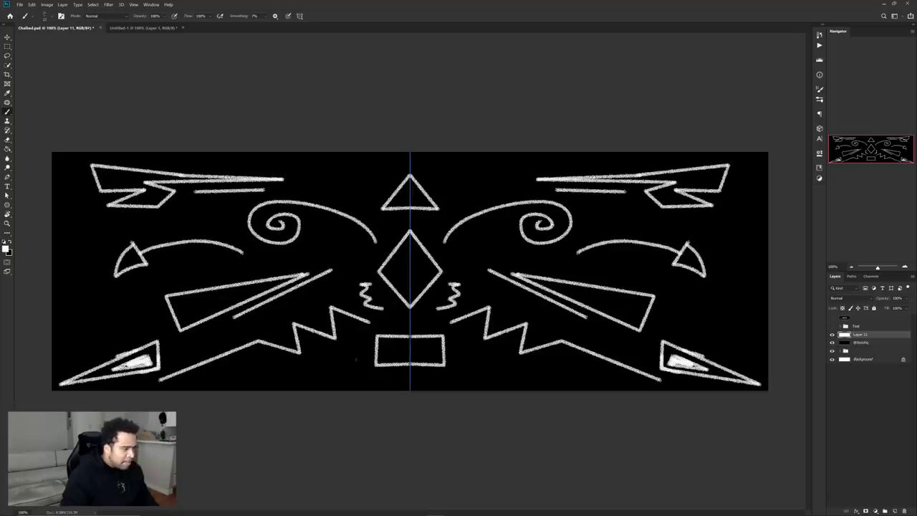
mouse_move(337, 165)
mouse_down()
mouse_move(340, 183)
mouse_move(379, 191)
mouse_up()
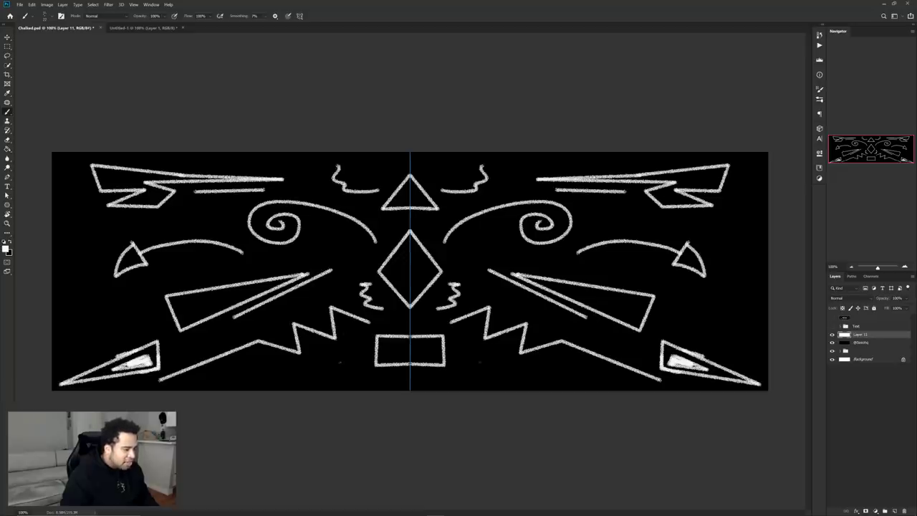
Step: Draw a mirrored circle above the corner triangle and a much smaller circle near the canvas edge beneath the ribbon
mouse_move(116, 287)
mouse_down()
mouse_move(108, 315)
mouse_move(64, 318)
mouse_move(89, 291)
mouse_move(83, 317)
mouse_move(98, 293)
mouse_move(106, 331)
mouse_move(99, 294)
mouse_up()
key(ctrl+z)
key(ctrl+z)
key(ctrl+z)
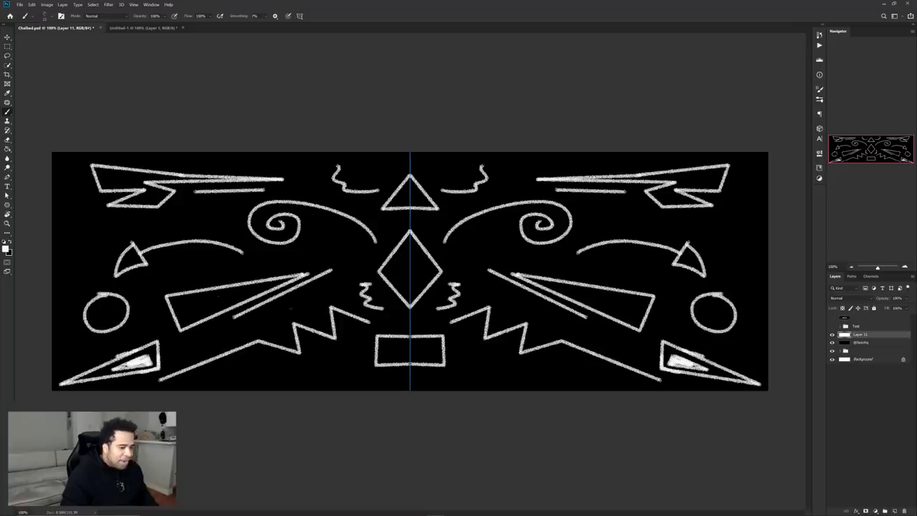
mouse_move(78, 218)
mouse_down()
mouse_move(76, 228)
mouse_move(82, 217)
mouse_up()
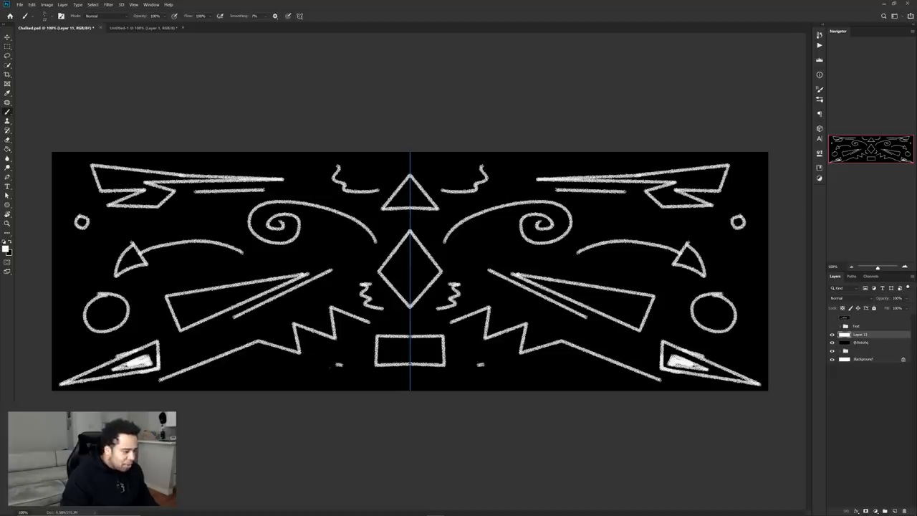
Step: Draw a small mirrored triangle outline beside the rectangle at the bottom centre
drag(340, 364, 341, 366)
key(ctrl+z)
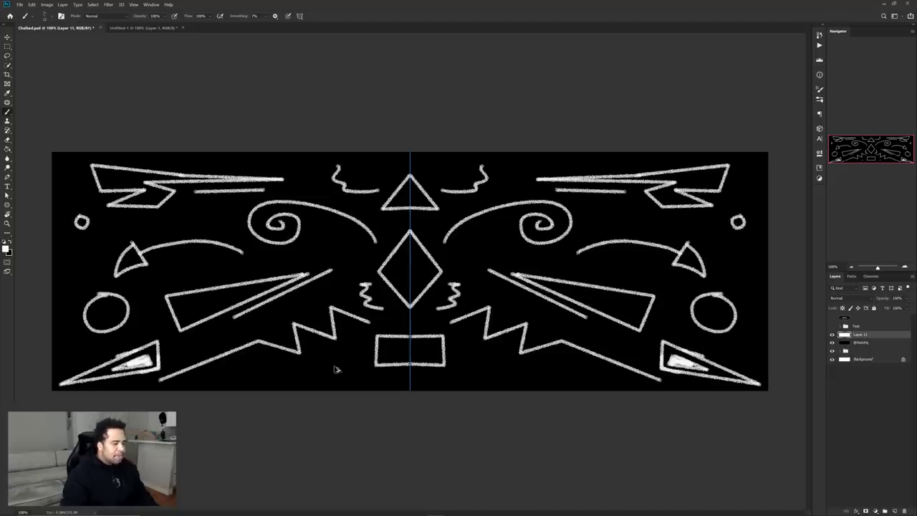
mouse_move(320, 378)
mouse_down()
mouse_move(356, 376)
mouse_move(338, 360)
mouse_up()
Step: Turn off paint symmetry for the brush
key(ctrl+minus)
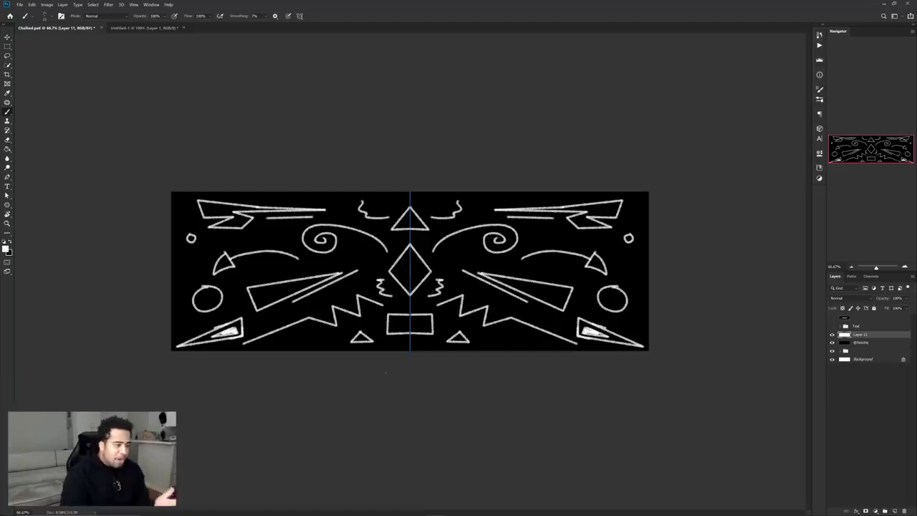
click(301, 15)
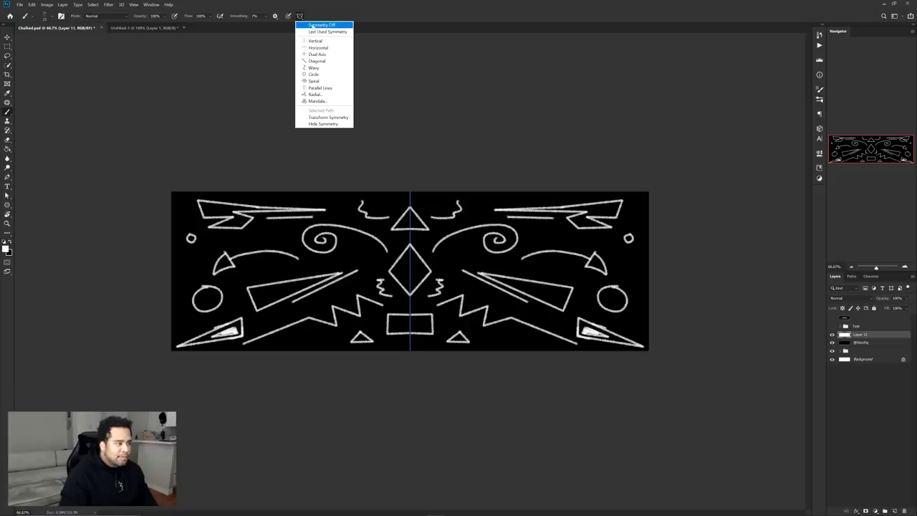
click(322, 26)
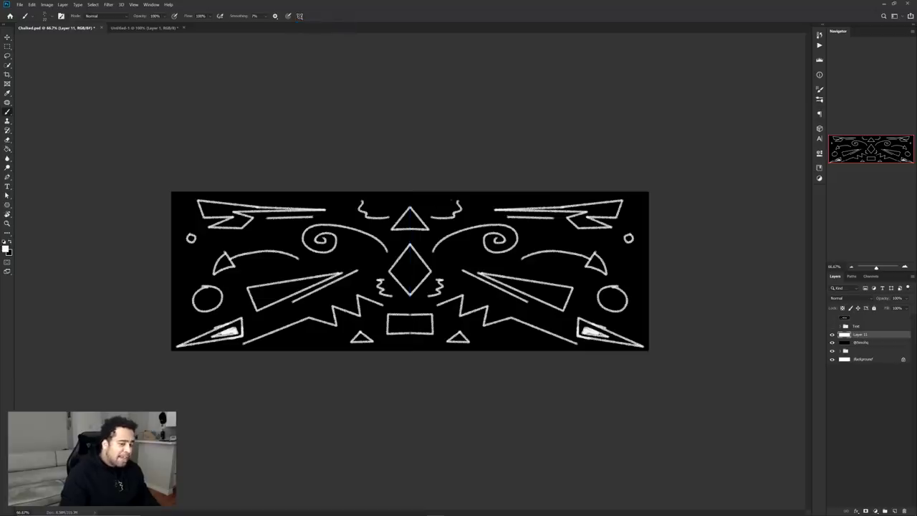
key(ctrl+1)
Step: Lasso the right curved arrow, the wavy line right of the top triangle and the squiggle right of the diamond
key(l)
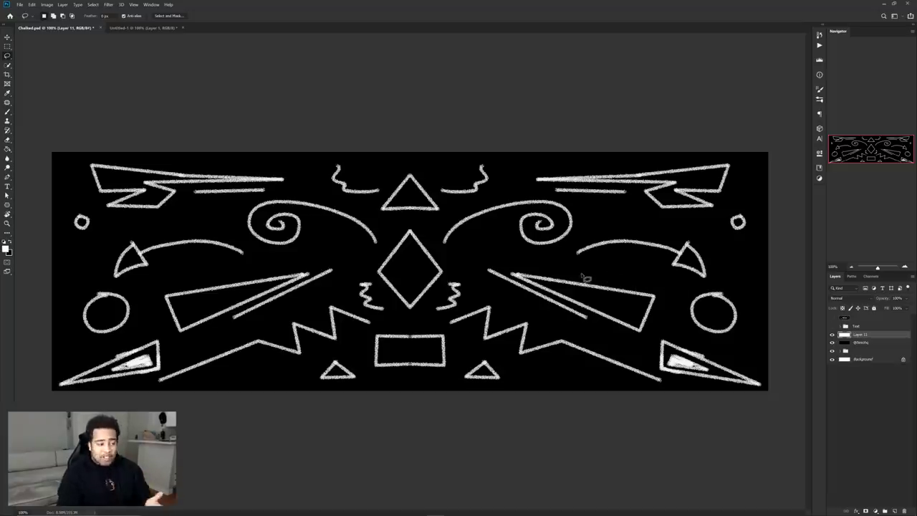
mouse_move(570, 267)
mouse_down()
mouse_move(715, 286)
mouse_move(719, 258)
mouse_move(684, 238)
mouse_move(634, 231)
mouse_move(570, 264)
mouse_up()
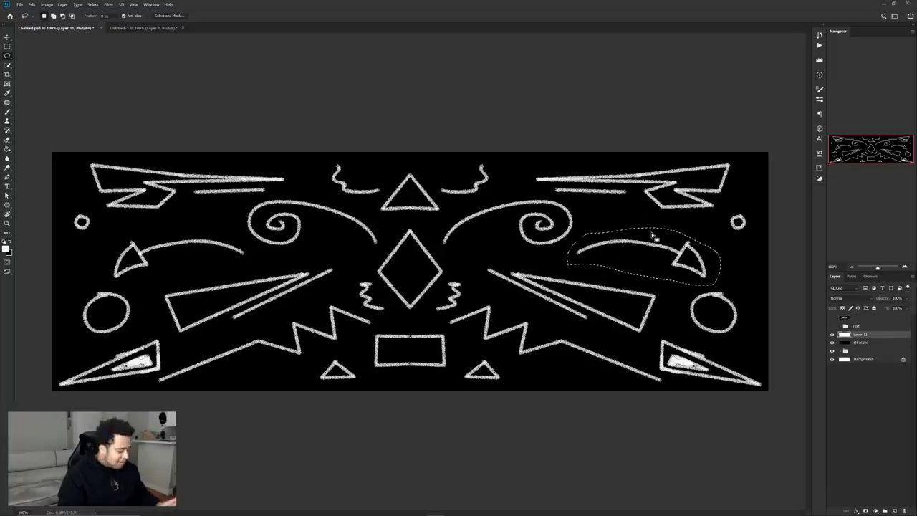
mouse_move(497, 164)
mouse_down()
mouse_move(468, 164)
mouse_move(442, 197)
mouse_up()
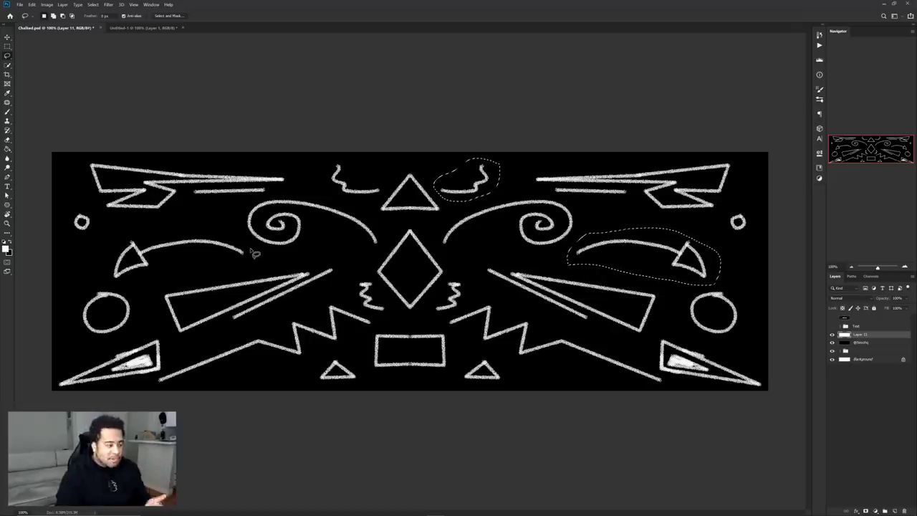
mouse_move(466, 281)
mouse_down()
mouse_move(430, 310)
mouse_move(439, 320)
mouse_move(461, 316)
mouse_move(469, 285)
mouse_up()
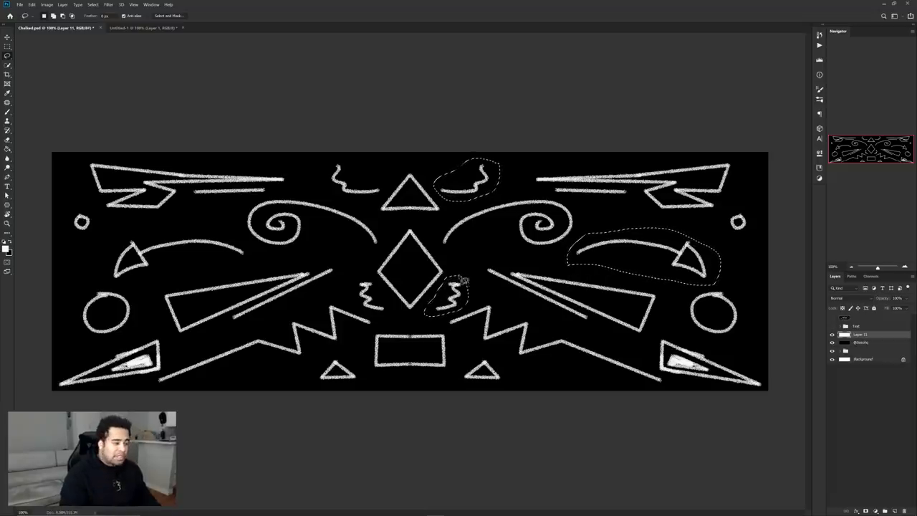
Step: Enter Quick Mask mode and paint the left curved arrow into the selection with a hard round white brush
key(q)
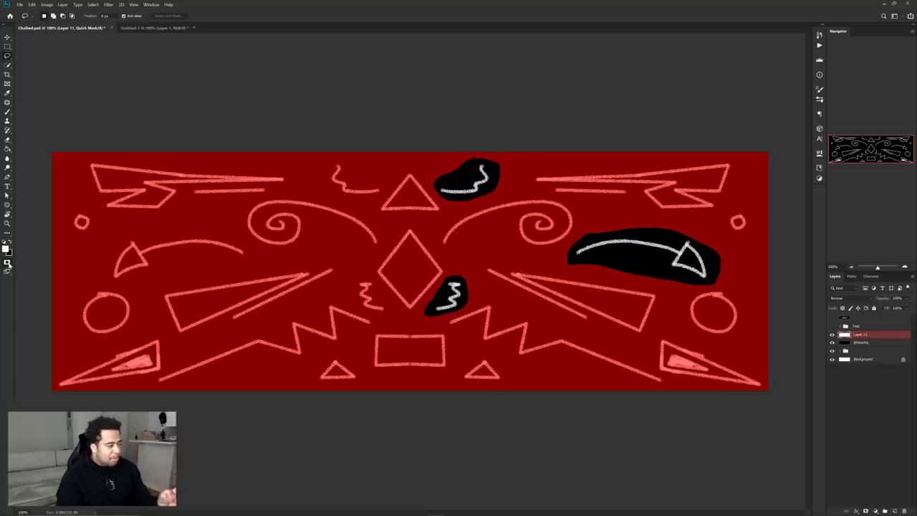
key(b)
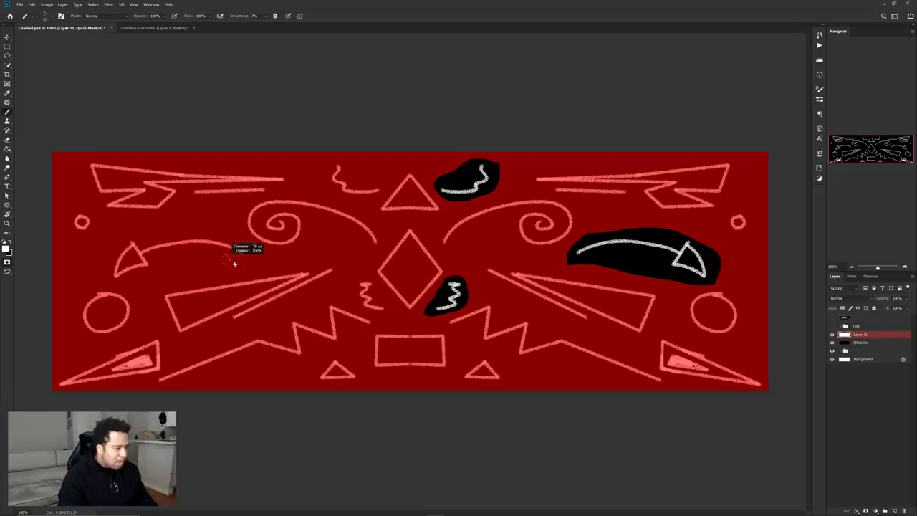
right_click(224, 236)
click(268, 273)
key(Return)
mouse_move(240, 256)
mouse_down()
mouse_move(176, 244)
mouse_move(114, 271)
mouse_move(126, 245)
mouse_move(142, 264)
mouse_up()
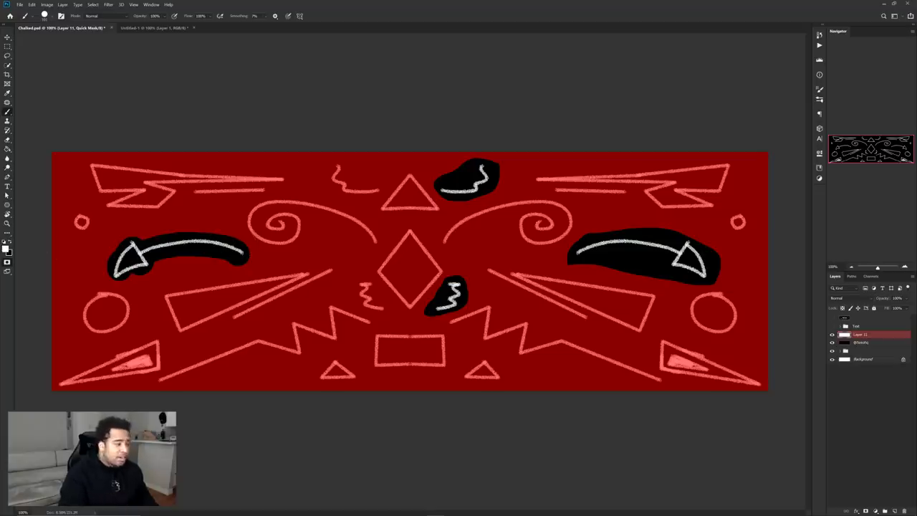
Step: Paint the small lower-left triangle, the small right circle and the filled triangle inside the left corner shape into the selection
mouse_move(344, 377)
mouse_down()
mouse_move(318, 369)
mouse_move(336, 369)
mouse_up()
click(741, 222)
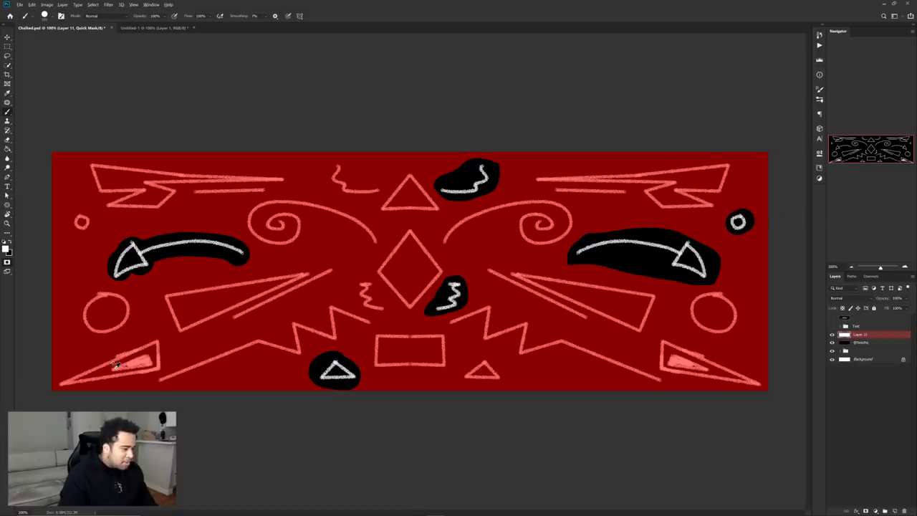
scroll(117, 365, up, 3)
scroll(389, 292, up, 2)
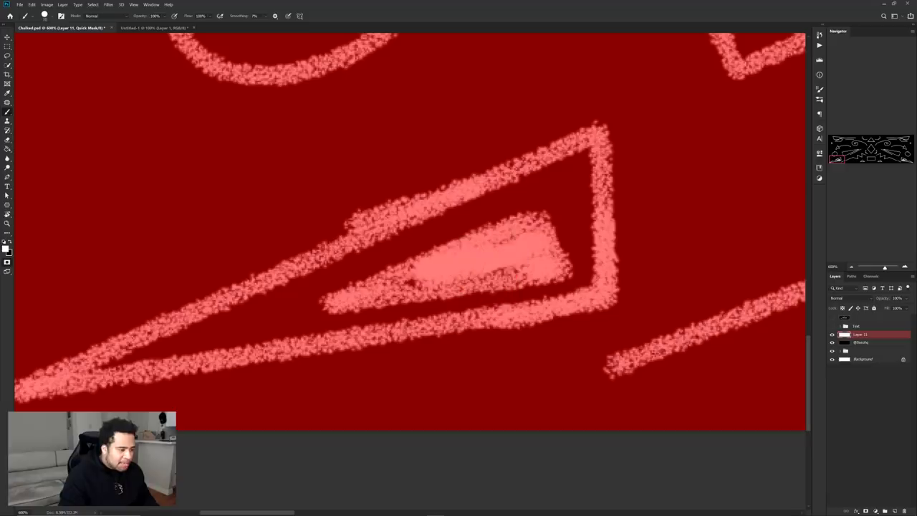
drag(538, 215, 522, 245)
scroll(454, 289, down, 3)
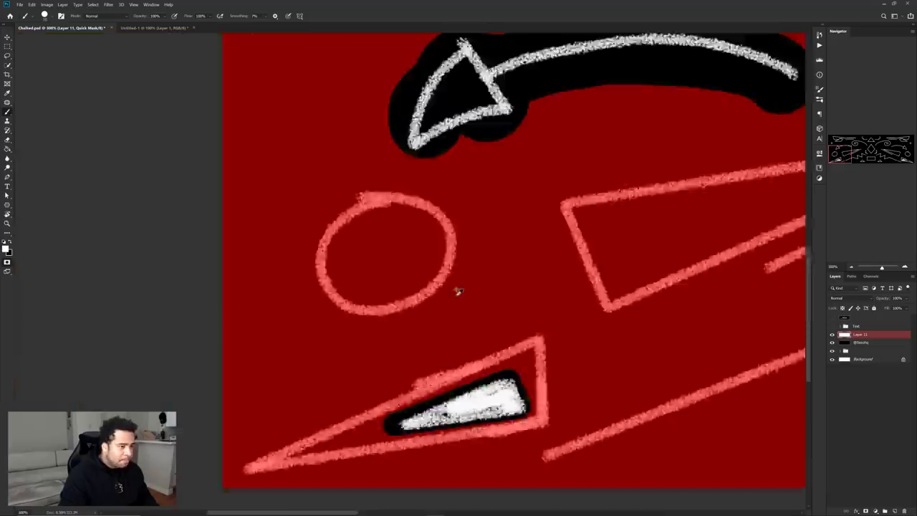
Step: Paint the left spiral, the straight line beside the right long triangle and the bottom centre rectangle into the selection
mouse_move(433, 223)
mouse_down()
mouse_move(201, 167)
mouse_move(244, 189)
mouse_up()
mouse_move(301, 271)
mouse_down()
mouse_move(379, 215)
mouse_move(543, 332)
mouse_up()
scroll(379, 215, down, 1)
scroll(537, 294, up, 1)
scroll(429, 285, down, 1)
mouse_move(424, 346)
mouse_down()
mouse_move(425, 358)
mouse_move(455, 349)
mouse_up()
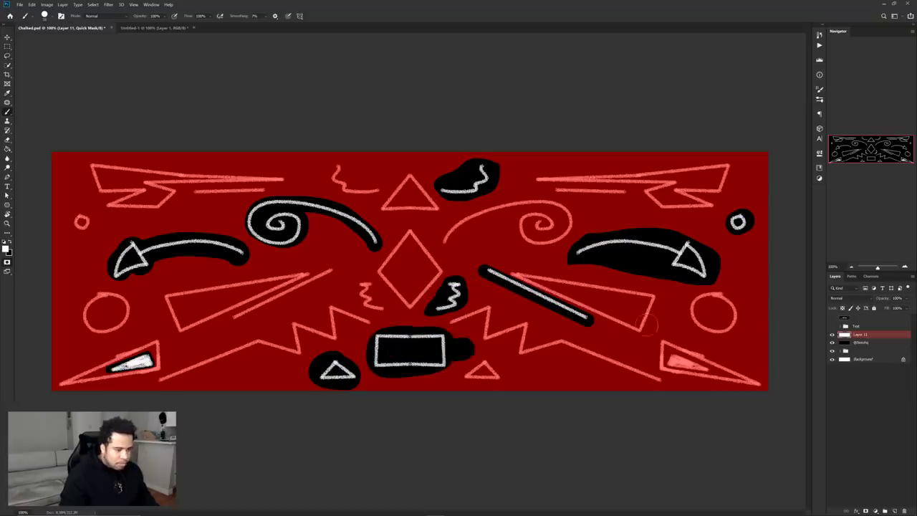
Step: Paint the right corner triangle's outline into the selection and mask the zigzag line's overlapping end back out with black
scroll(673, 352, up, 1)
mouse_move(376, 220)
mouse_down()
mouse_move(592, 324)
mouse_move(366, 283)
mouse_move(373, 219)
mouse_up()
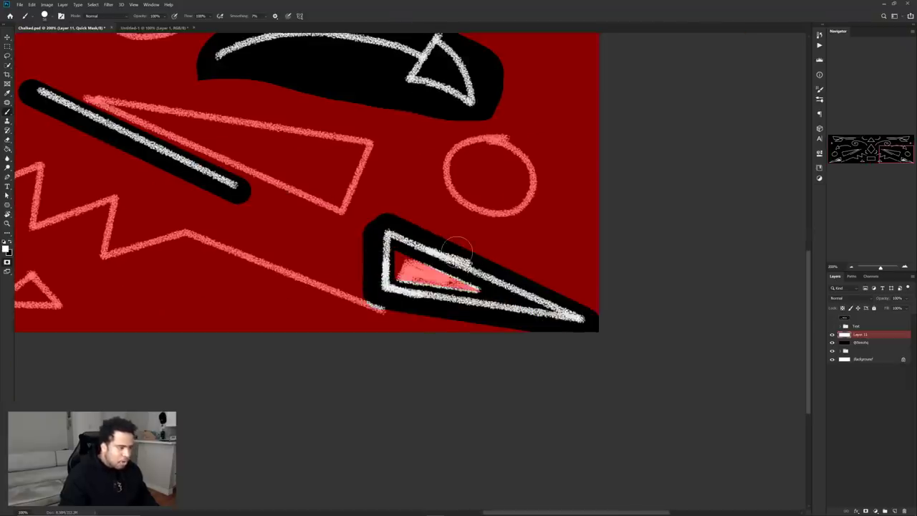
scroll(351, 310, up, 2)
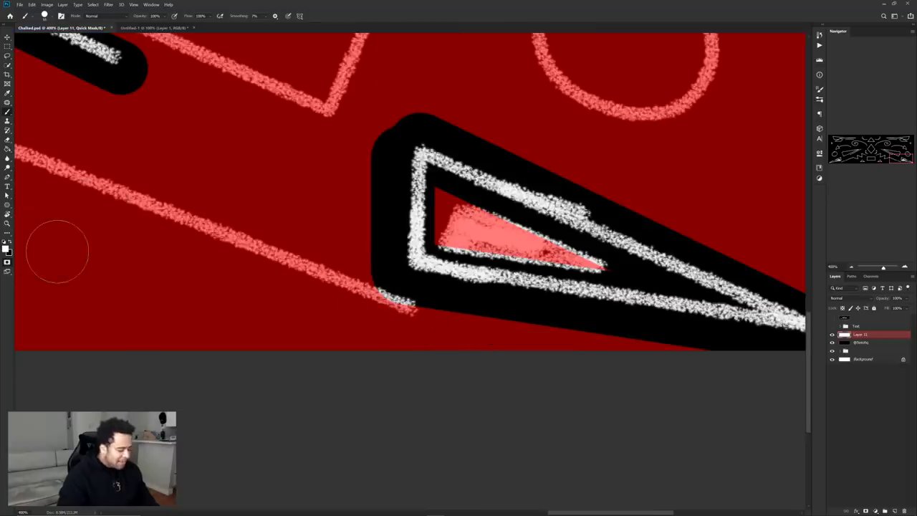
click(12, 244)
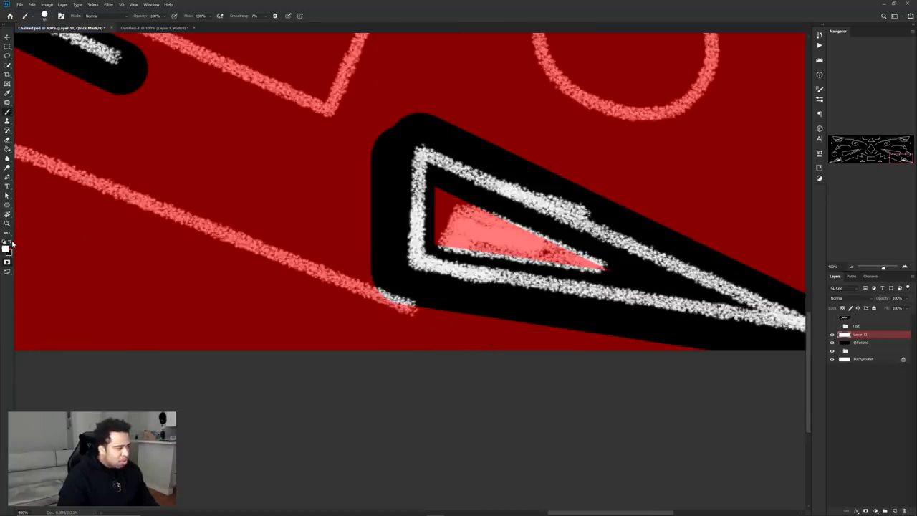
mouse_move(393, 314)
mouse_down()
mouse_move(409, 307)
mouse_move(491, 344)
mouse_up()
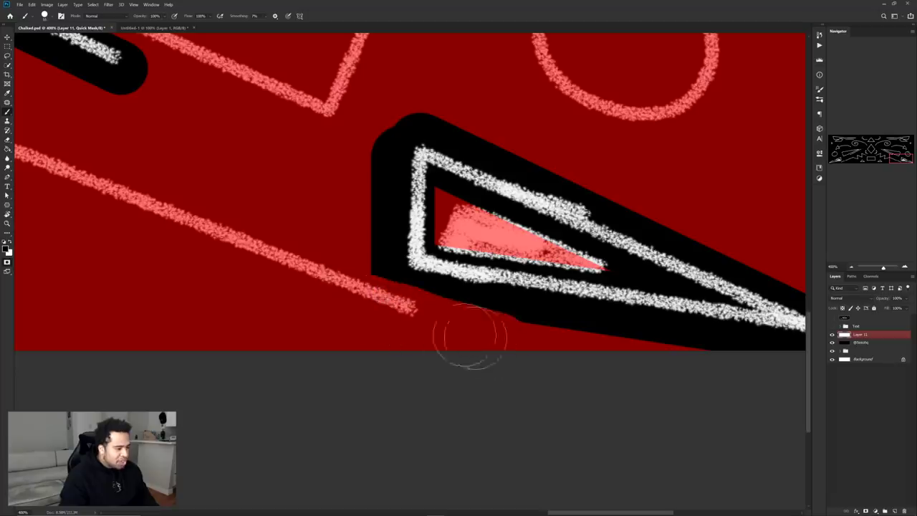
Step: Mask the filled inner triangle of the right corner shape out of the selection with a smaller black brush
drag(480, 245, 364, 248)
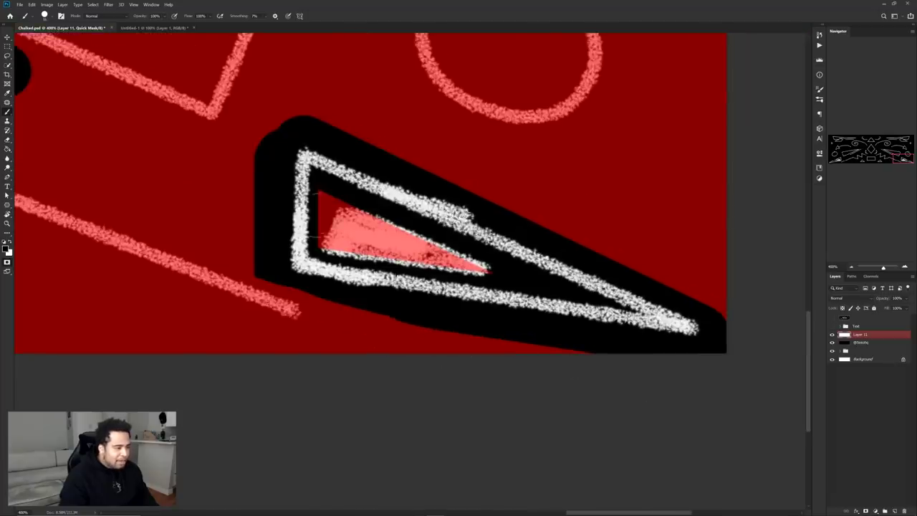
alt+right_click(332, 252)
scroll(334, 252, up, 1)
mouse_move(332, 227)
mouse_down()
mouse_move(495, 253)
mouse_move(563, 277)
mouse_move(362, 196)
mouse_move(537, 273)
mouse_move(369, 245)
mouse_move(414, 270)
mouse_up()
alt+right_click(564, 278)
Step: Switch back to white and paint the upper-left ribbon shape into the selection
key(x)
scroll(394, 250, down, 1)
scroll(413, 268, down, 3)
scroll(108, 178, up, 1)
drag(108, 178, 274, 230)
mouse_move(255, 236)
mouse_down()
mouse_move(553, 223)
mouse_move(363, 299)
mouse_move(356, 266)
mouse_up()
scroll(337, 283, down, 2)
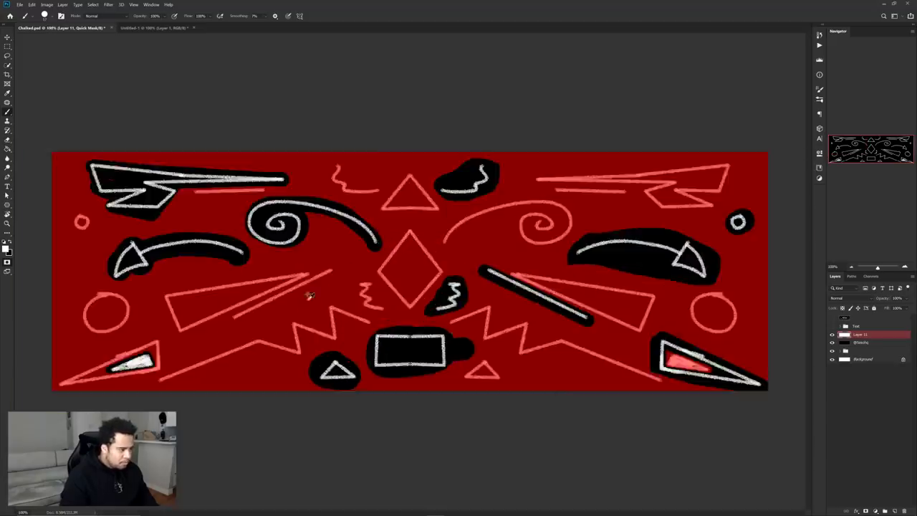
Step: Paint the left zigzag line into the selection along its whole length
scroll(231, 326, up, 1)
drag(208, 385, 341, 307)
mouse_move(215, 367)
mouse_down()
mouse_move(348, 301)
mouse_move(413, 290)
mouse_up()
scroll(406, 284, down, 3)
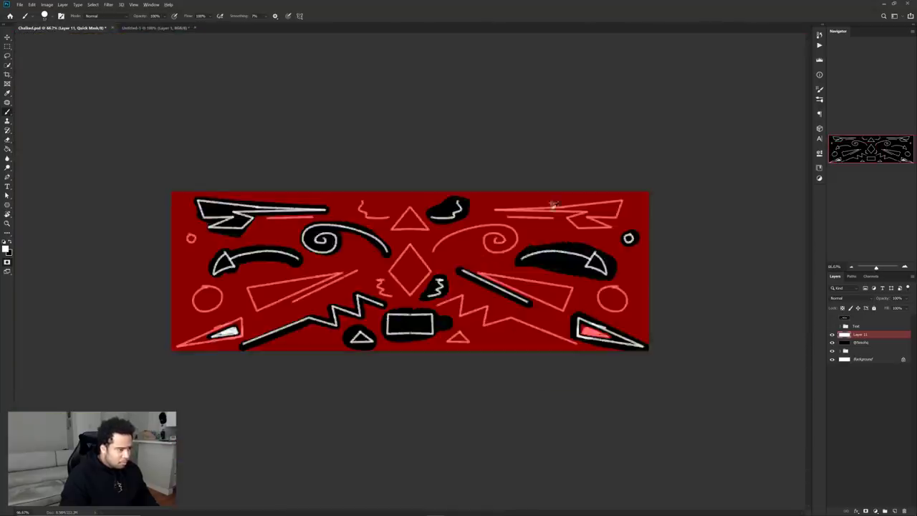
Step: Paint the straight line under the upper-right ribbon and the outline of the top centre triangle into the selection
scroll(406, 284, up, 4)
scroll(406, 285, down, 3)
scroll(405, 215, up, 2)
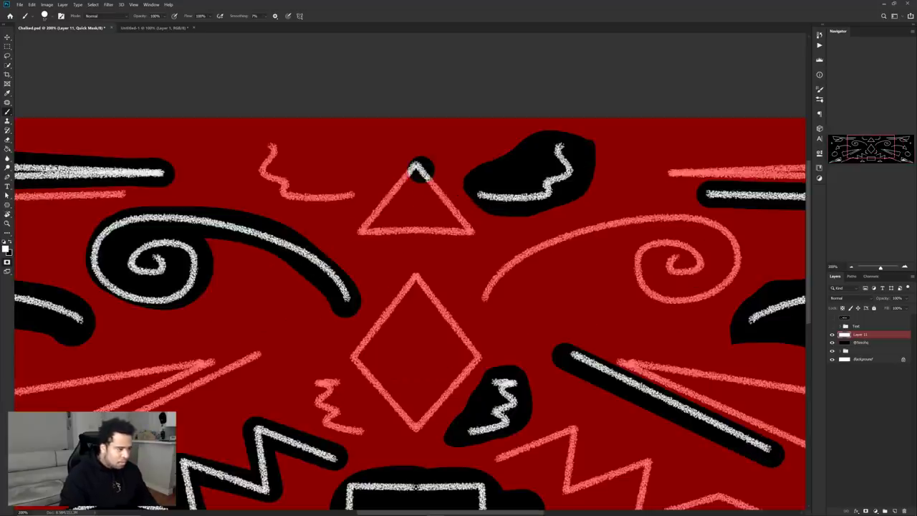
scroll(457, 261, down, 3)
scroll(216, 294, up, 3)
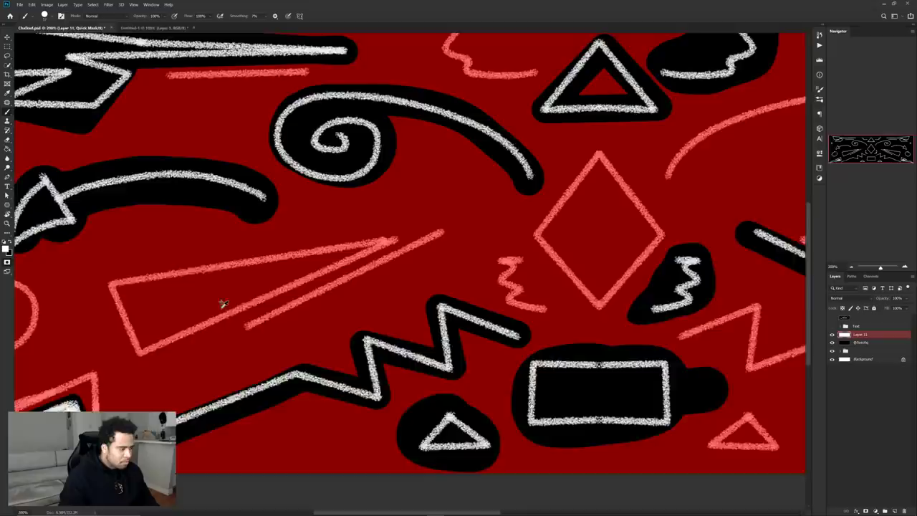
scroll(222, 304, down, 3)
Step: Convert the quick mask into a selection and cut the selected chalk shapes onto a new layer
key(q)
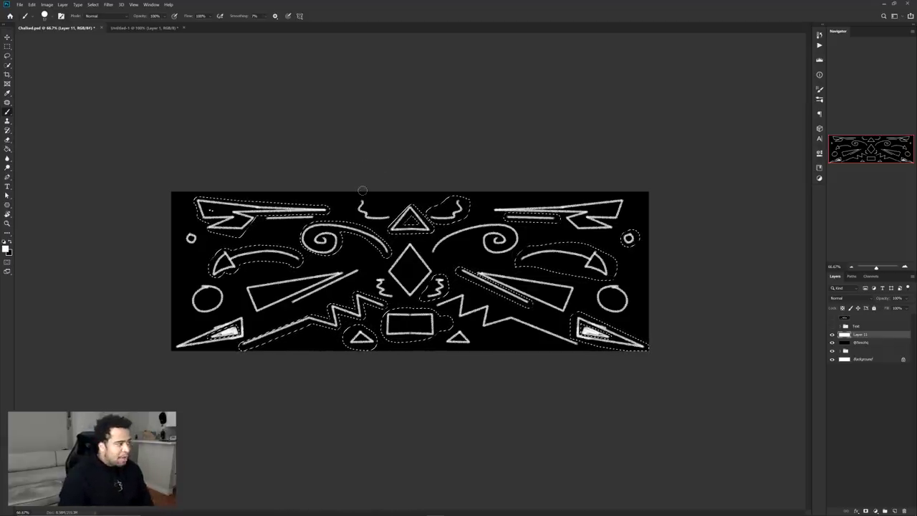
key(m)
right_click(10, 48)
click(51, 46)
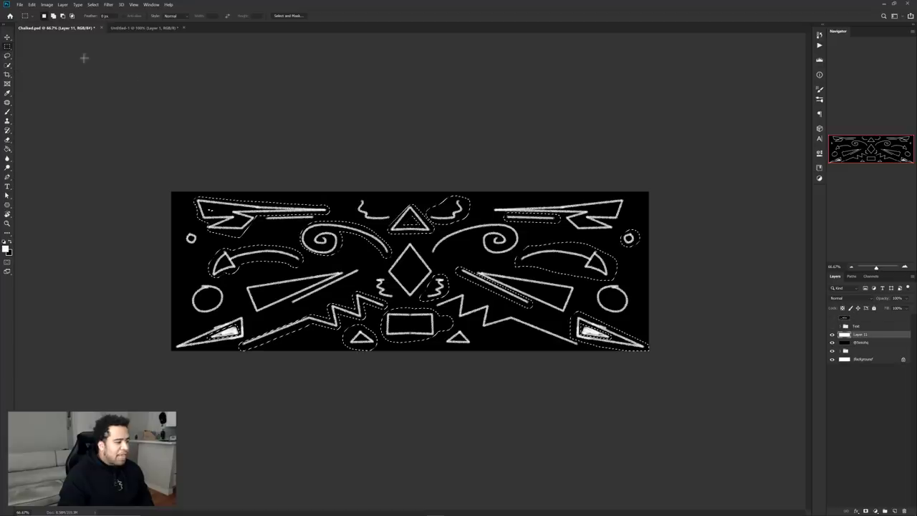
right_click(424, 222)
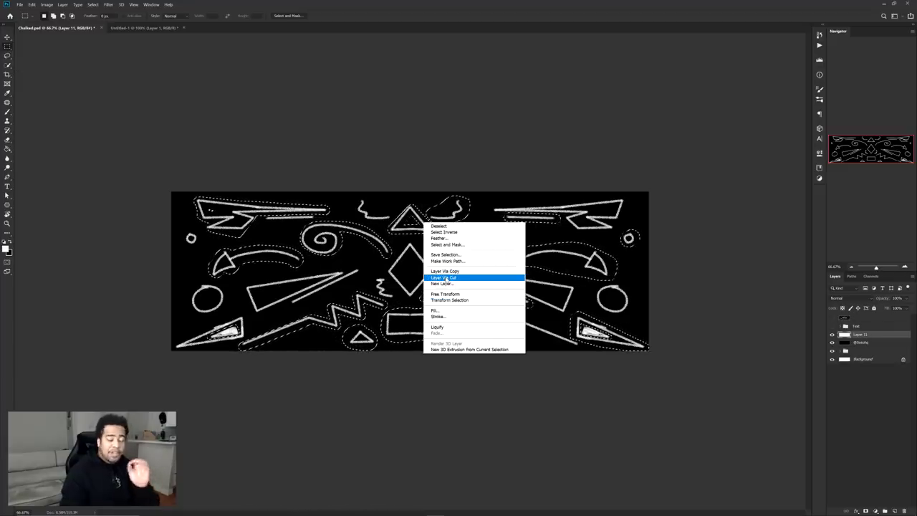
click(443, 278)
Step: Give the new layer of cut-out shapes a pink Color Overlay with the colour #fb1b5a
click(832, 334)
click(832, 335)
click(832, 334)
click(832, 335)
double_click(896, 338)
click(575, 230)
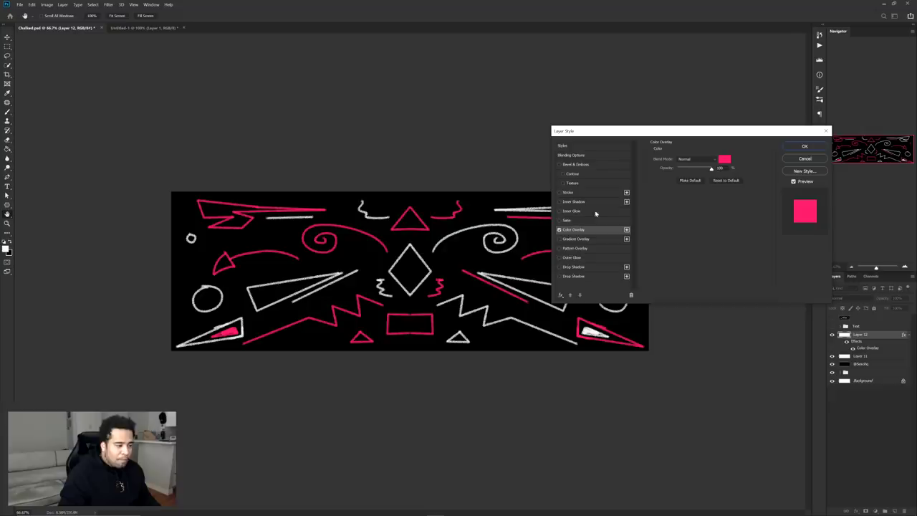
click(725, 159)
click(457, 214)
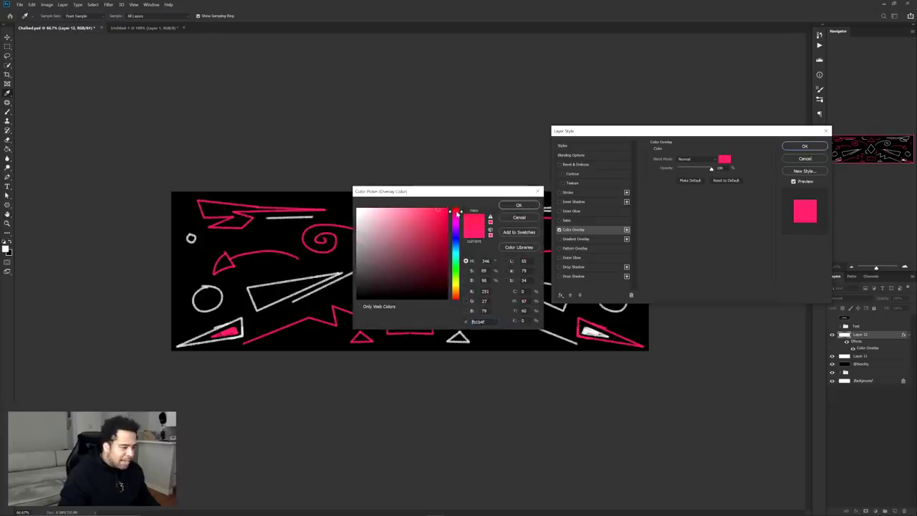
drag(456, 214, 453, 214)
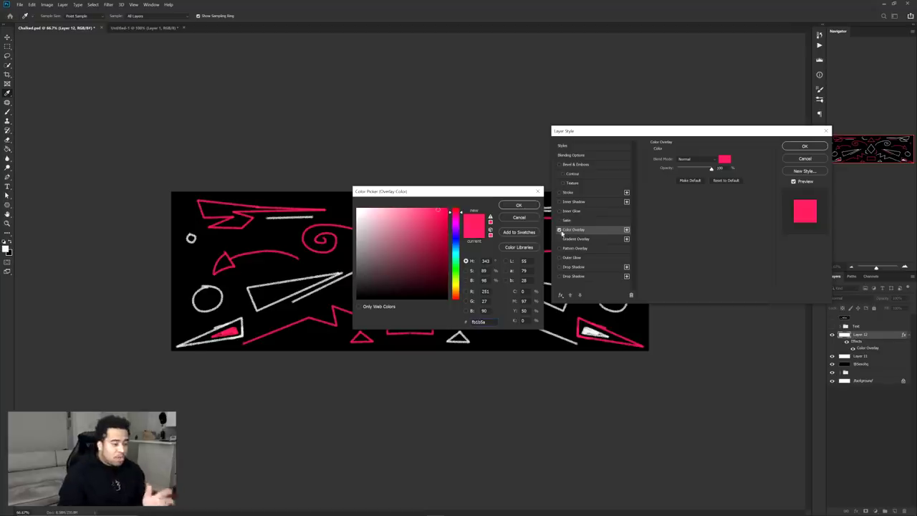
click(519, 206)
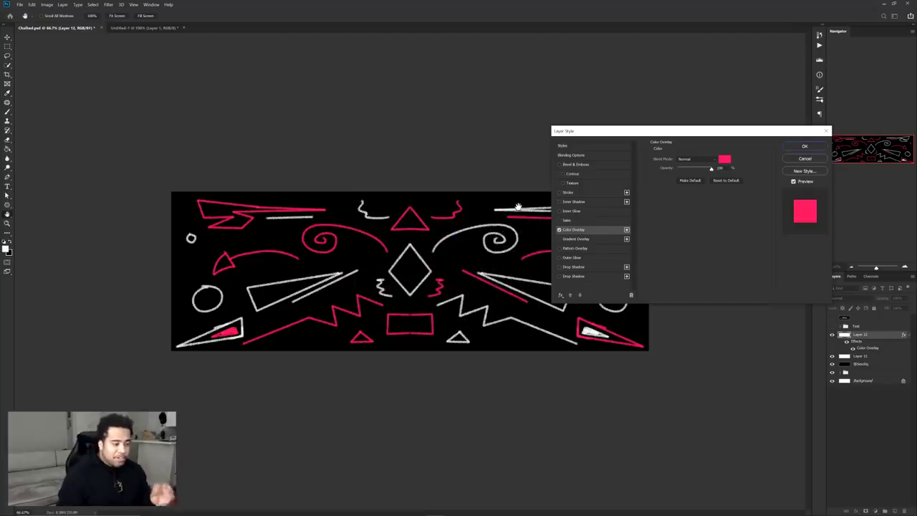
Step: Add an Outer Glow in pink #df1f67 with Linear Dodge (Add) blending to the shapes and apply the layer style
click(572, 258)
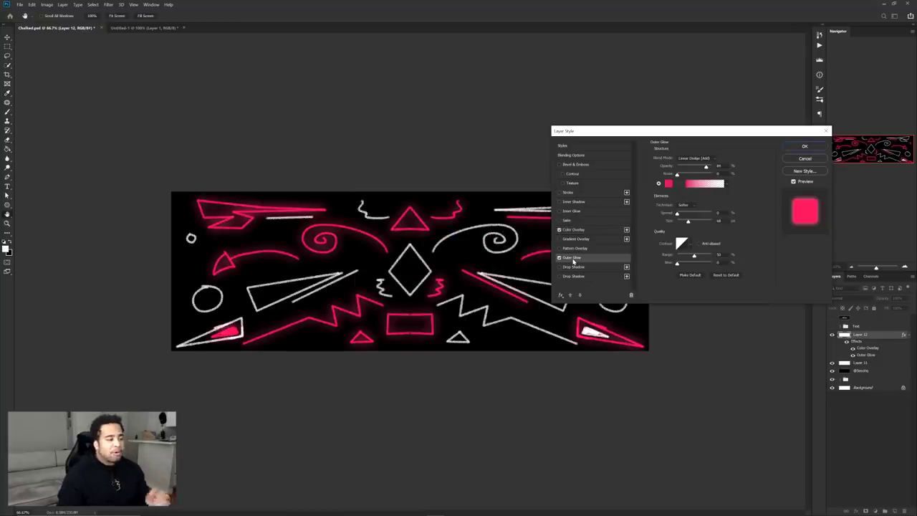
click(669, 184)
click(435, 219)
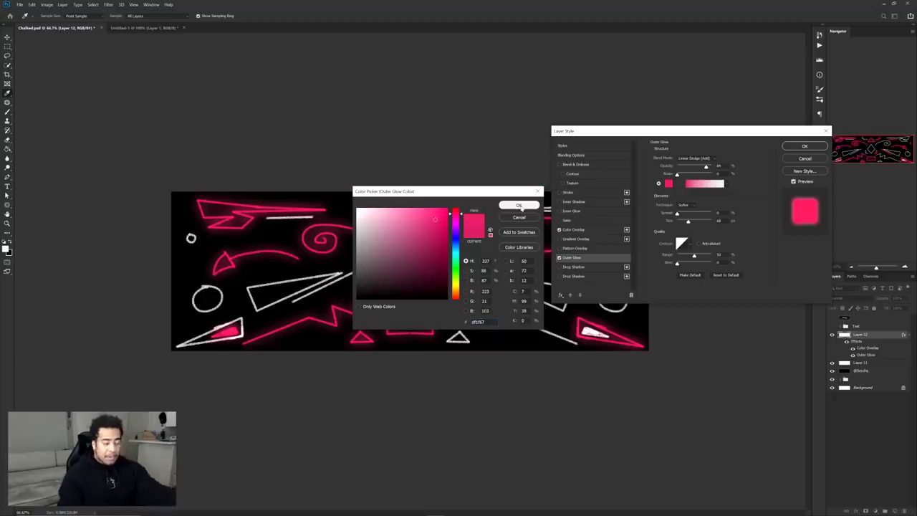
click(519, 206)
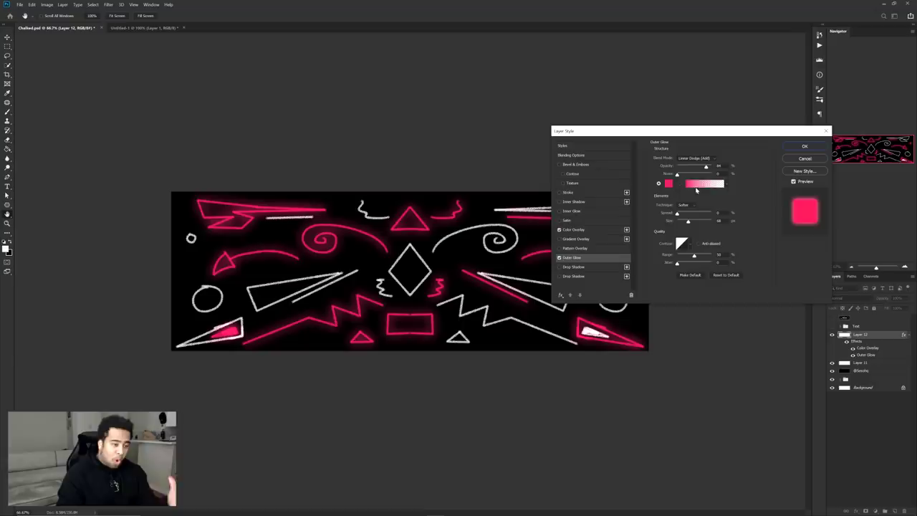
click(689, 158)
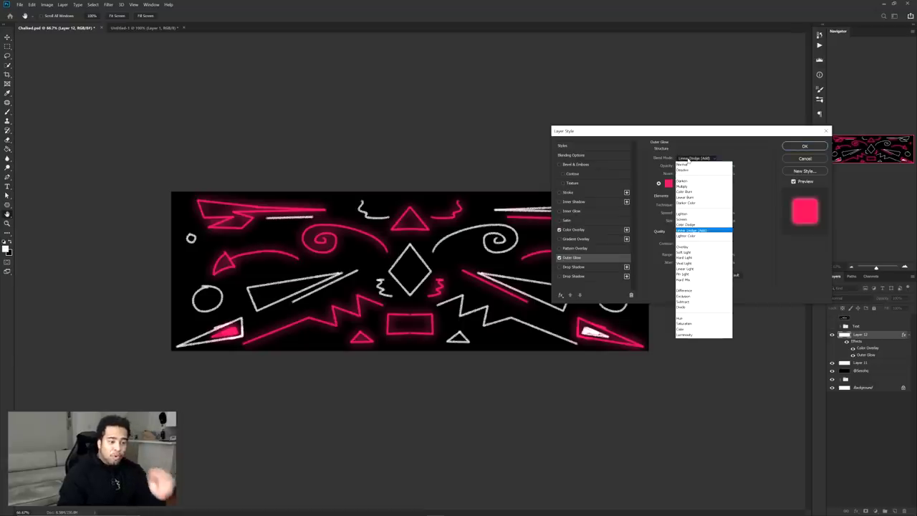
click(702, 230)
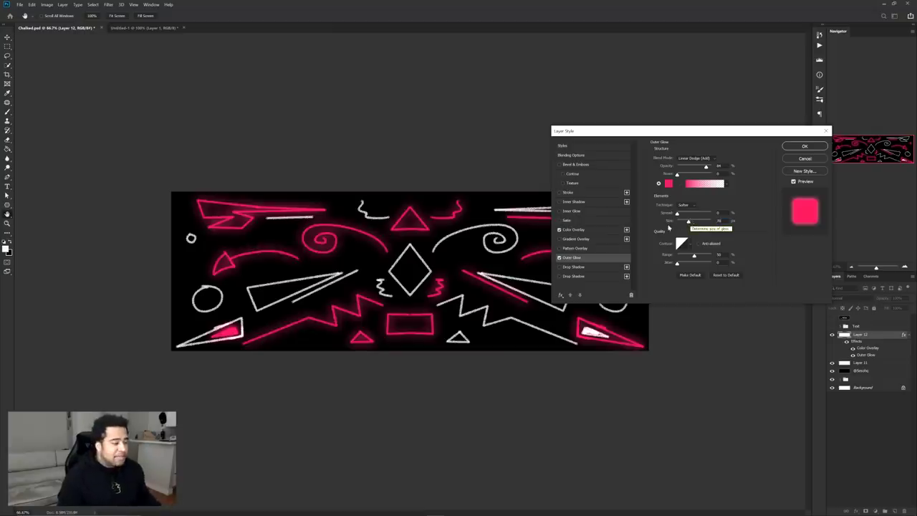
click(804, 147)
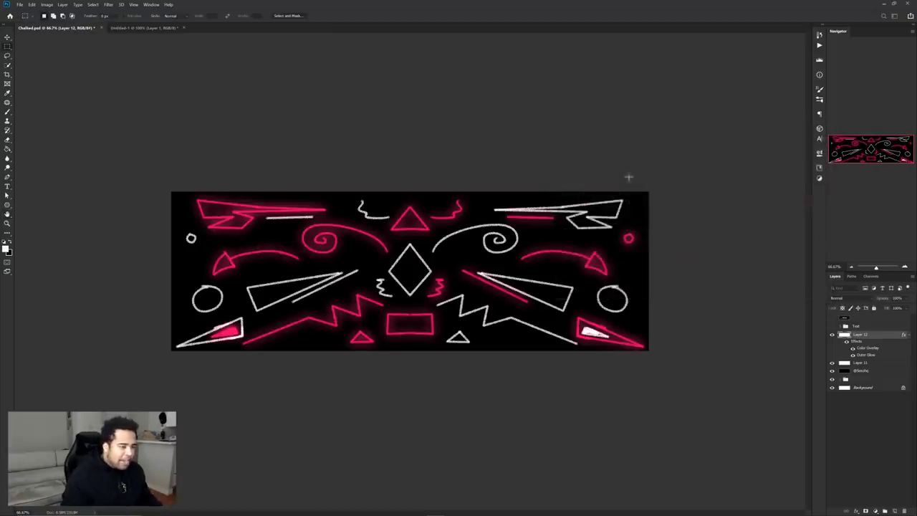
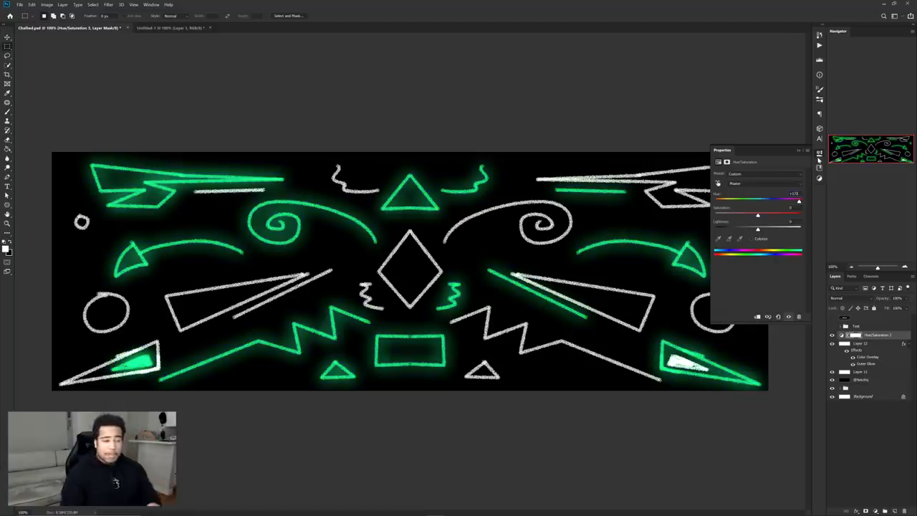
Step: Invert the Hue/Saturation layer's mask to black so the green shift is hidden everywhere
click(820, 156)
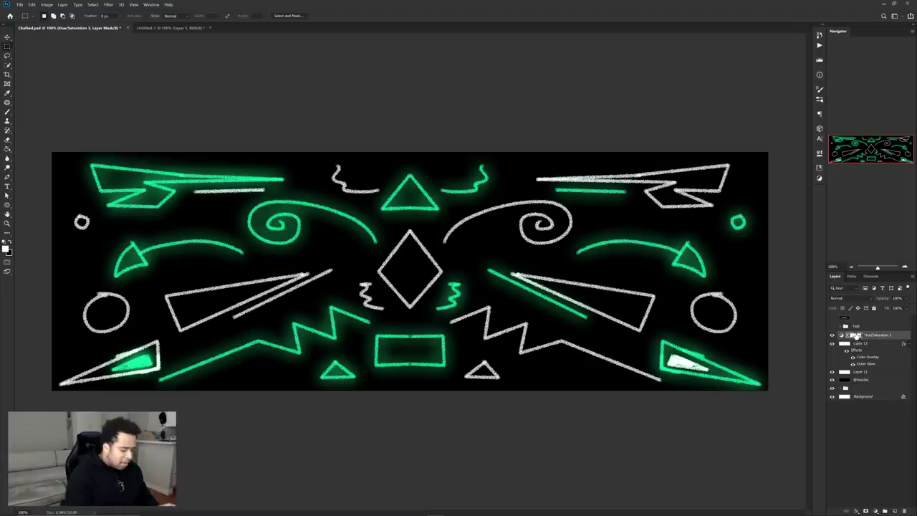
key(ctrl+i)
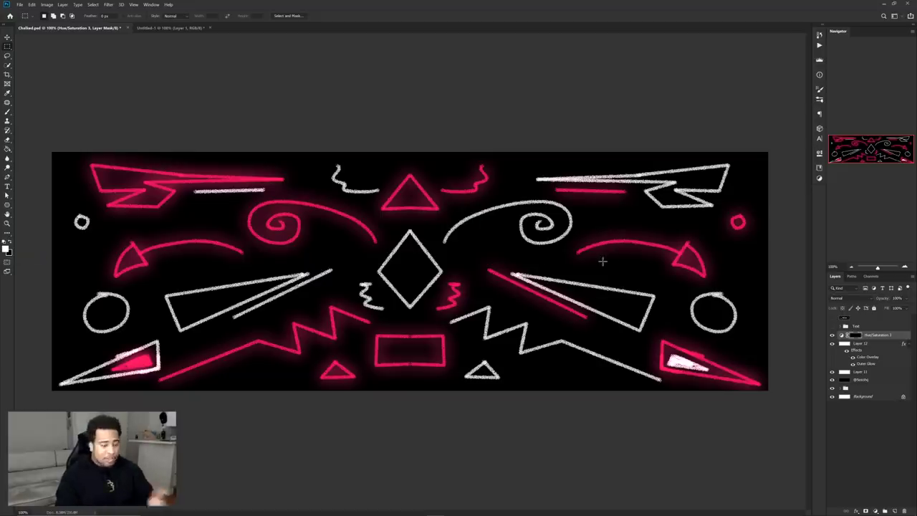
key(ctrl+i)
key(ctrl+i)
key(ctrl+i)
key(ctrl+i)
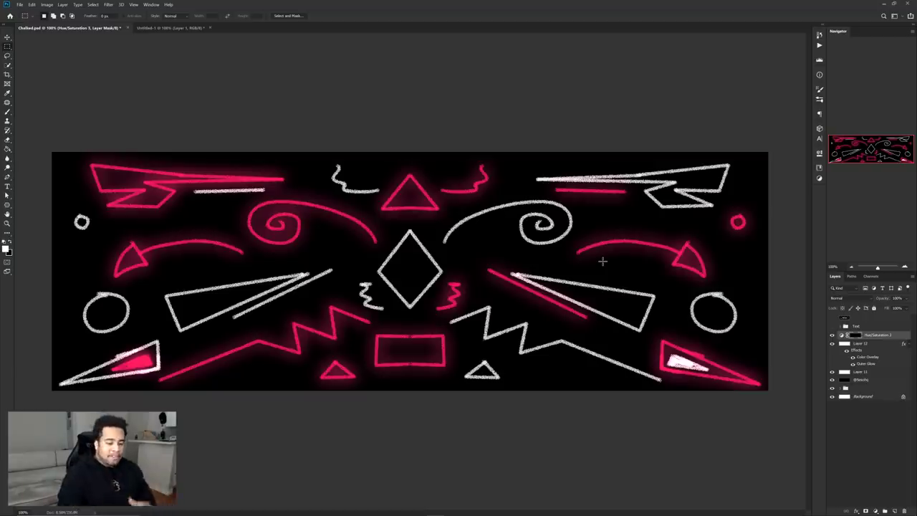
Step: Paint white on the Hue/Saturation mask along the whole left curved arrow to turn it green
key(b)
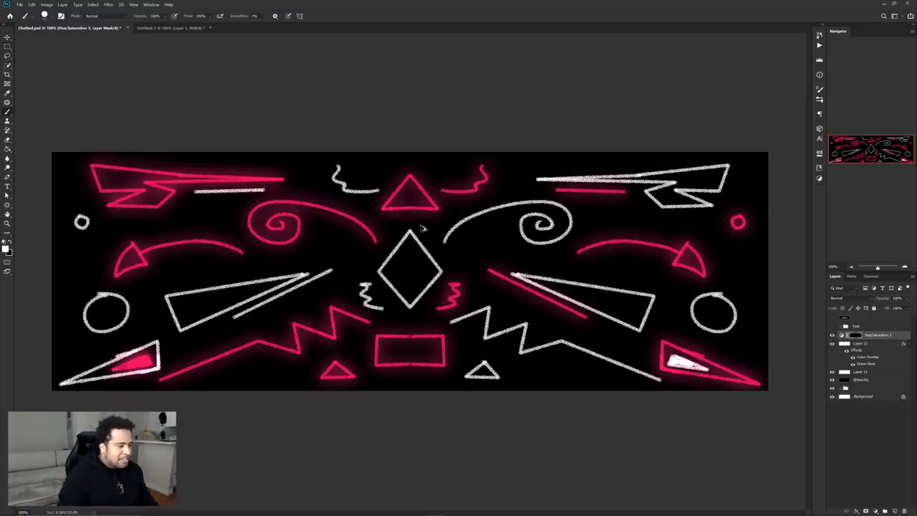
alt+right_click(167, 274)
alt+right_click(174, 268)
scroll(149, 257, up, 3)
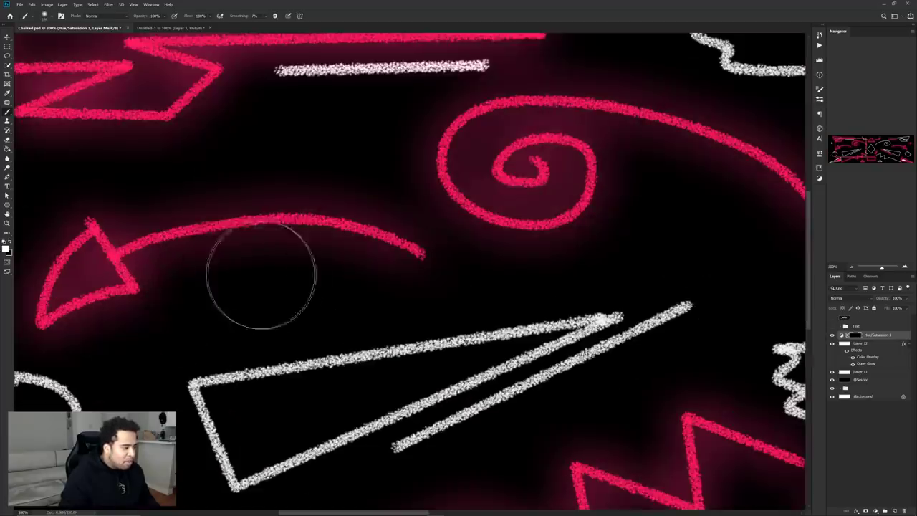
drag(321, 260, 506, 253)
mouse_move(607, 257)
mouse_down()
mouse_move(586, 243)
mouse_move(512, 229)
mouse_move(486, 254)
mouse_move(453, 395)
mouse_move(514, 215)
mouse_move(469, 212)
mouse_up()
alt+right_click(492, 214)
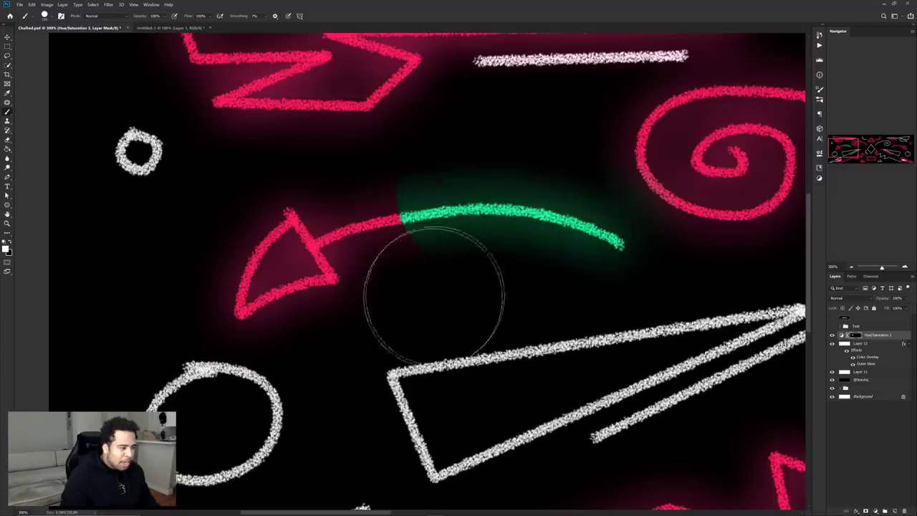
alt+right_click(382, 240)
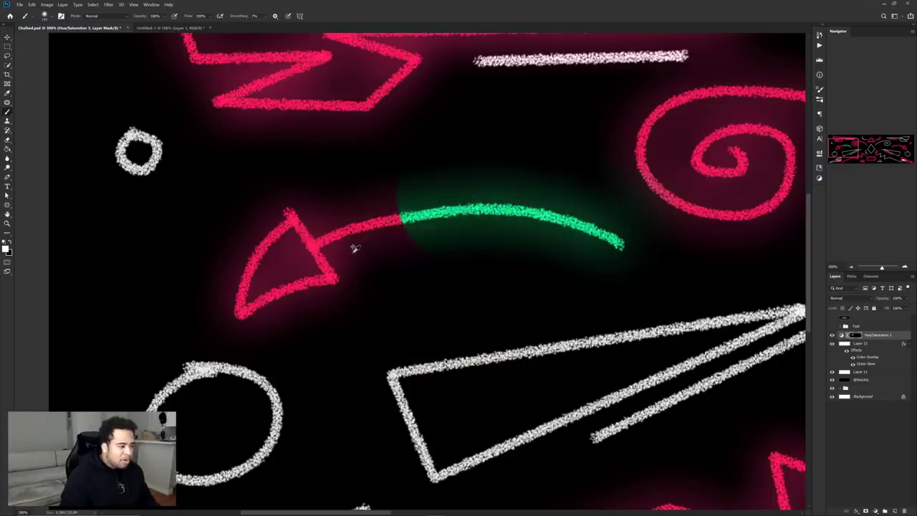
scroll(354, 250, down, 1)
alt+right_click(322, 256)
mouse_move(417, 231)
mouse_down()
mouse_move(336, 242)
mouse_move(282, 266)
mouse_up()
scroll(344, 286, down, 2)
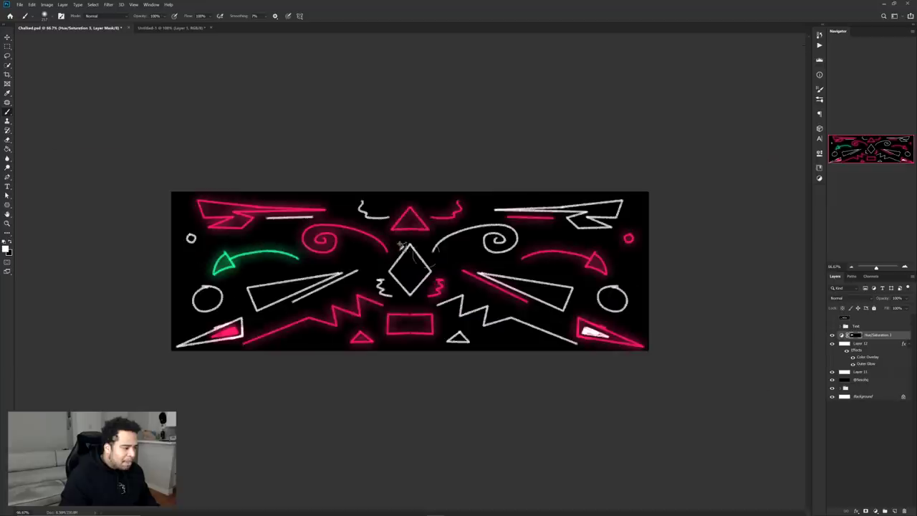
Step: Paint the mask over the bottom-left small triangle, right small circle, upper-right squiggle and bottom centre rectangle to turn them green
click(361, 337)
click(628, 238)
mouse_move(459, 212)
mouse_down()
mouse_move(468, 208)
mouse_move(442, 213)
mouse_up()
mouse_move(398, 314)
mouse_down()
mouse_move(422, 328)
mouse_move(417, 313)
mouse_move(428, 326)
mouse_up()
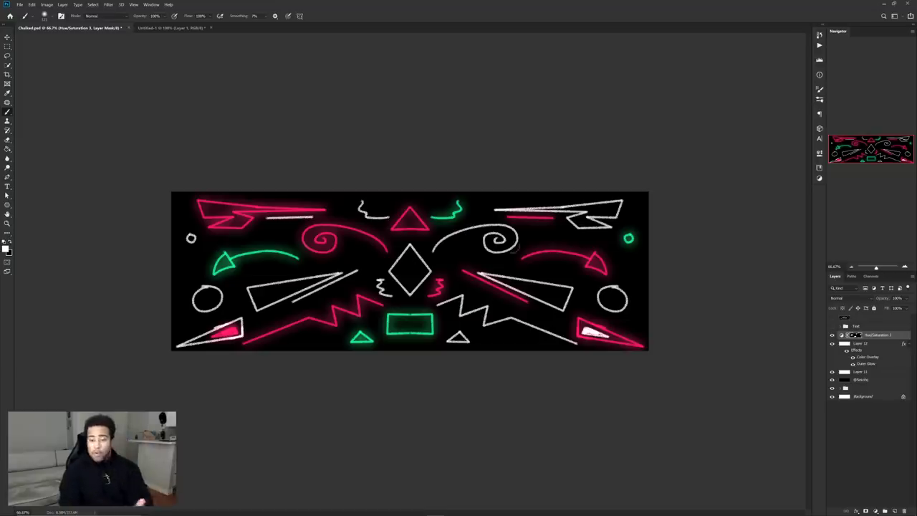
Step: Add a second Hue/Saturation adjustment layer and shift its hue until the pink shapes turn orange
click(875, 511)
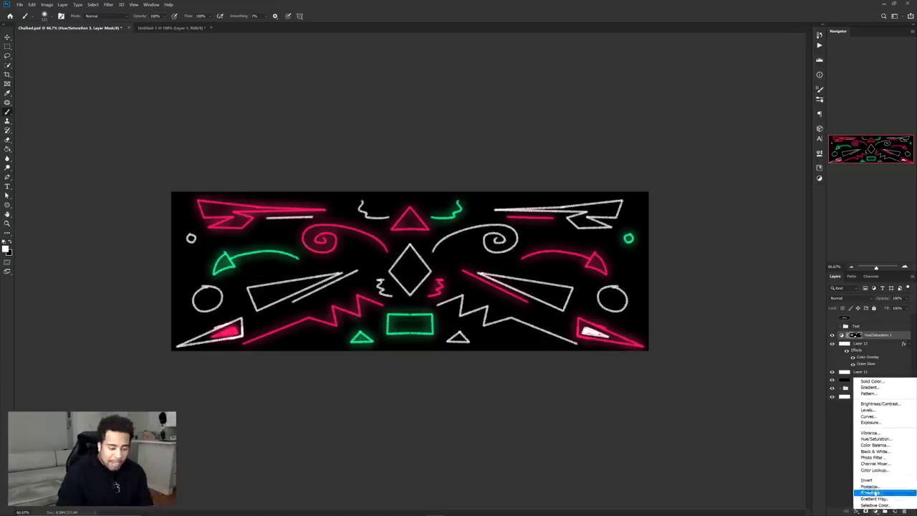
click(875, 438)
drag(758, 201, 726, 202)
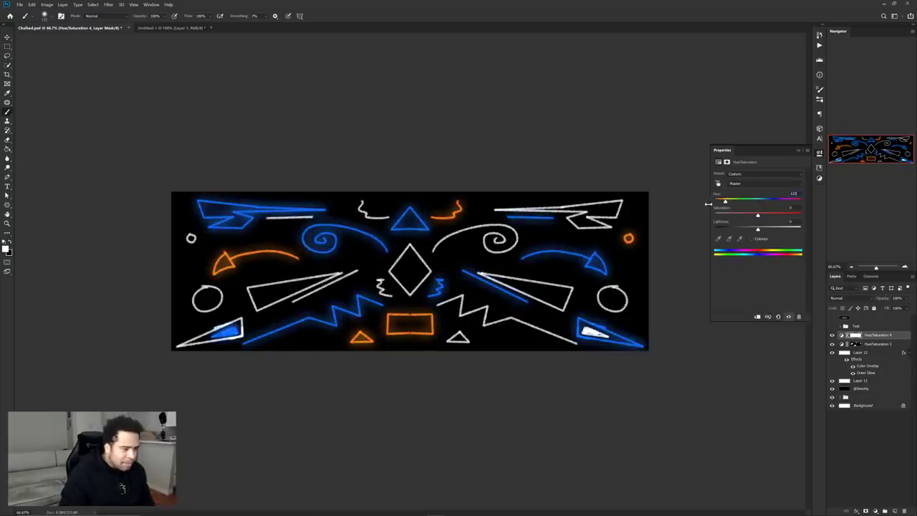
drag(726, 200, 772, 199)
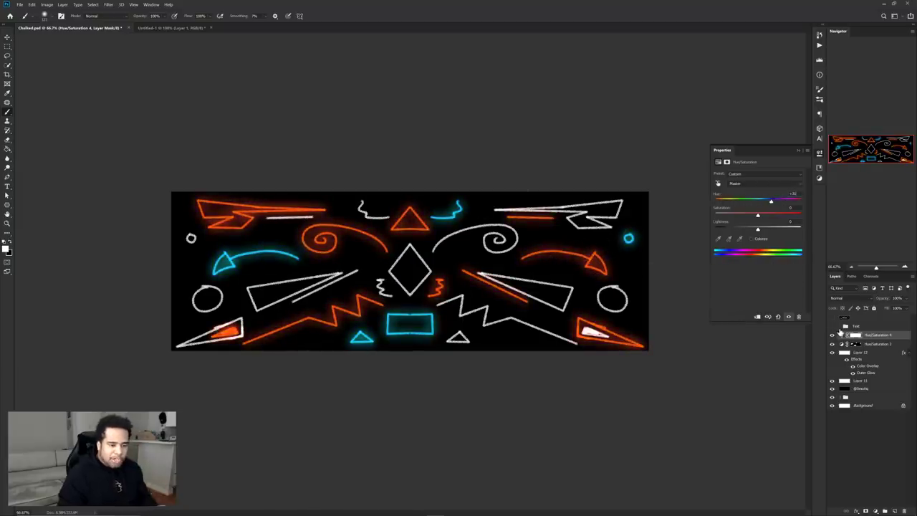
Step: Invert the second Hue/Saturation layer's mask to black so the orange shift is hidden everywhere
click(857, 335)
key(ctrl+i)
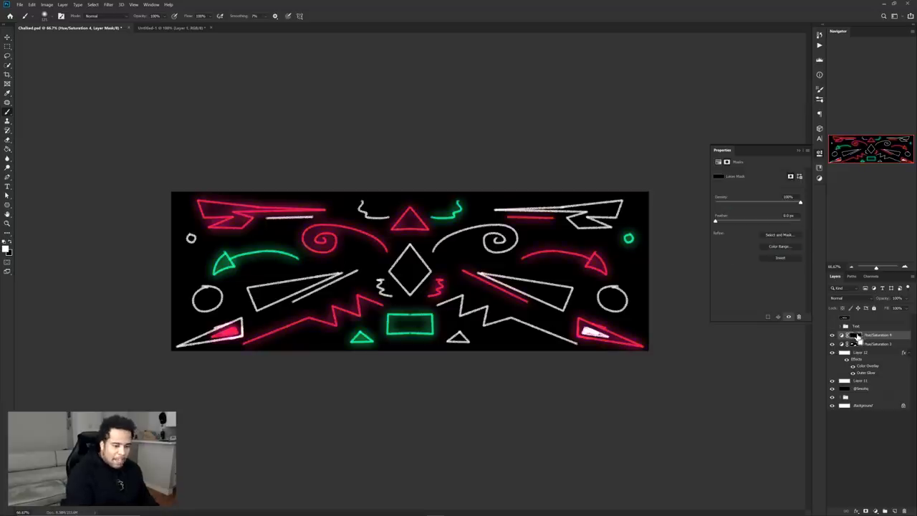
key(ctrl+i)
key(ctrl+i)
key(ctrl+i)
key(ctrl+i)
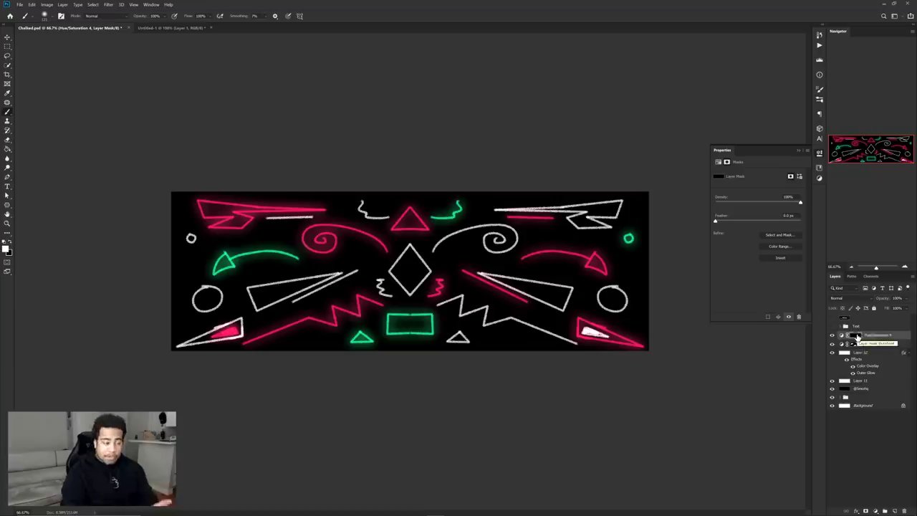
Step: Paint the second mask over the left swirl, lower centre squiggle, bottom-right triangle outline and upper-right straight line to turn them orange
key(ctrl+plus)
mouse_move(378, 243)
mouse_down()
mouse_move(339, 213)
mouse_move(296, 207)
mouse_move(253, 216)
mouse_move(281, 226)
mouse_up()
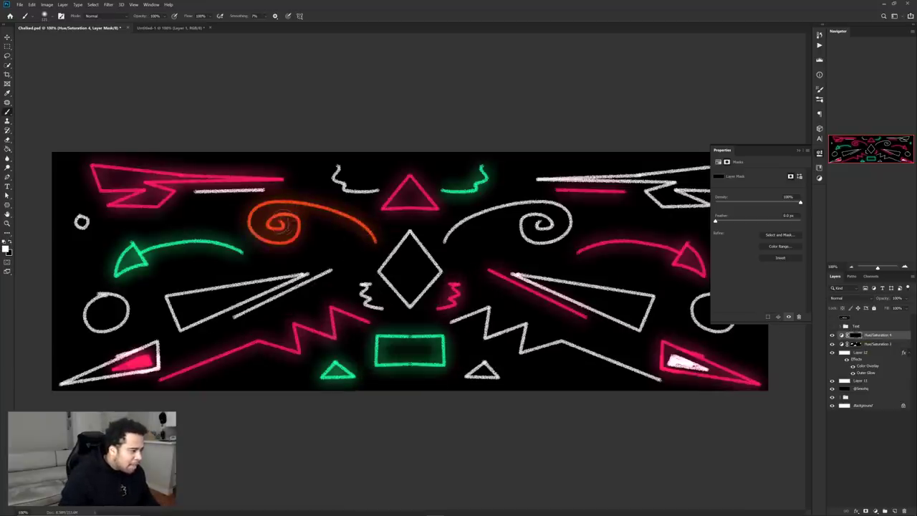
drag(451, 287, 438, 307)
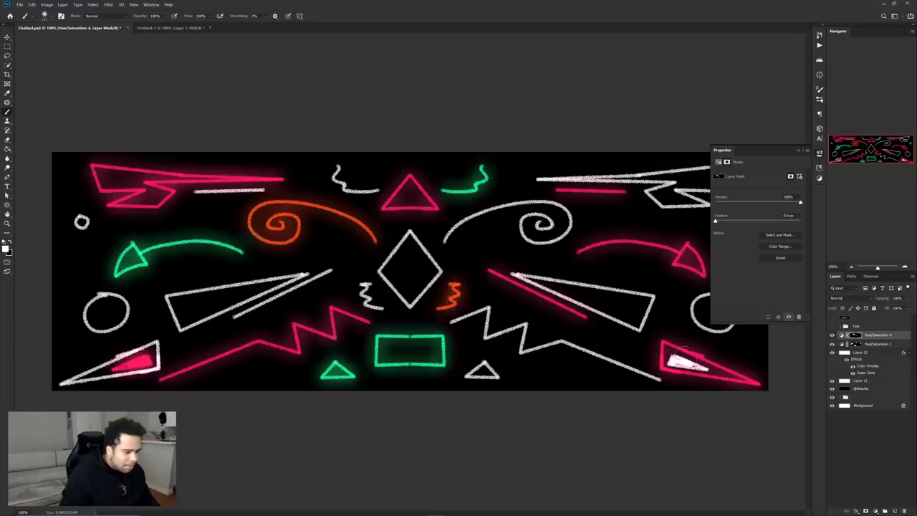
click(819, 154)
drag(666, 351, 753, 380)
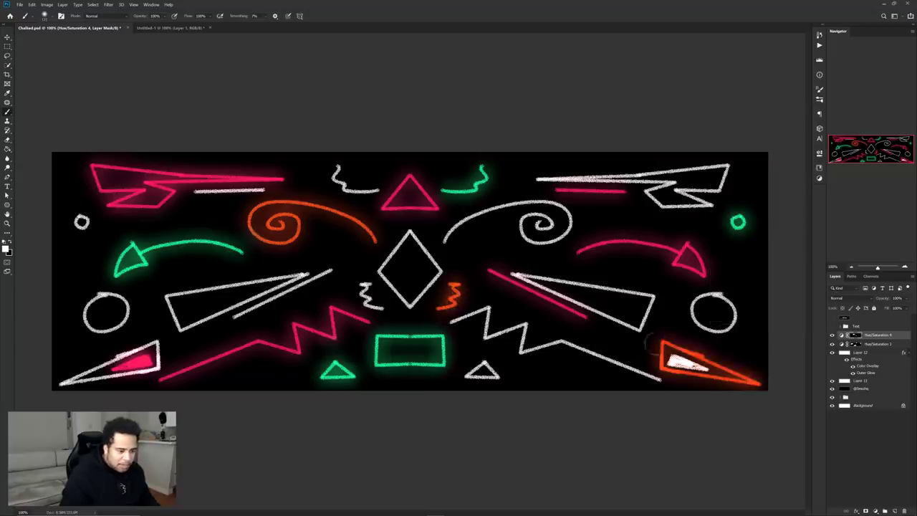
drag(573, 188, 629, 190)
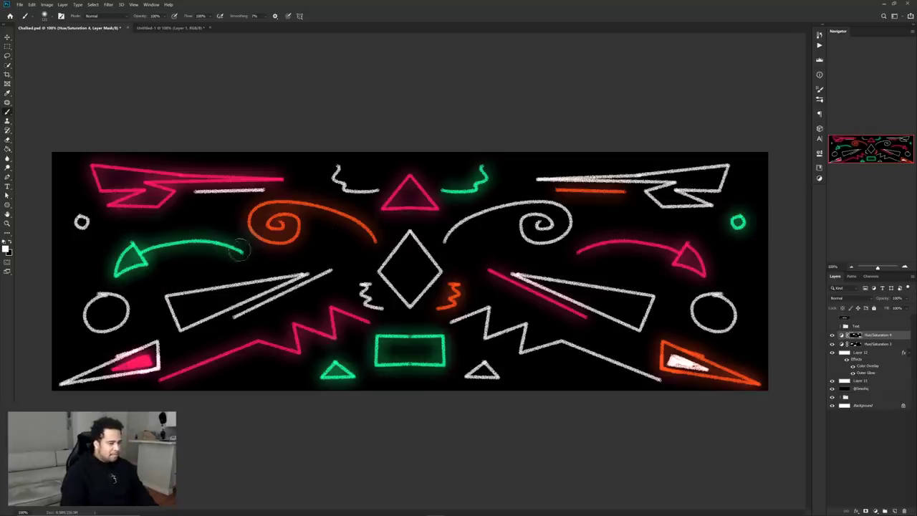
click(832, 326)
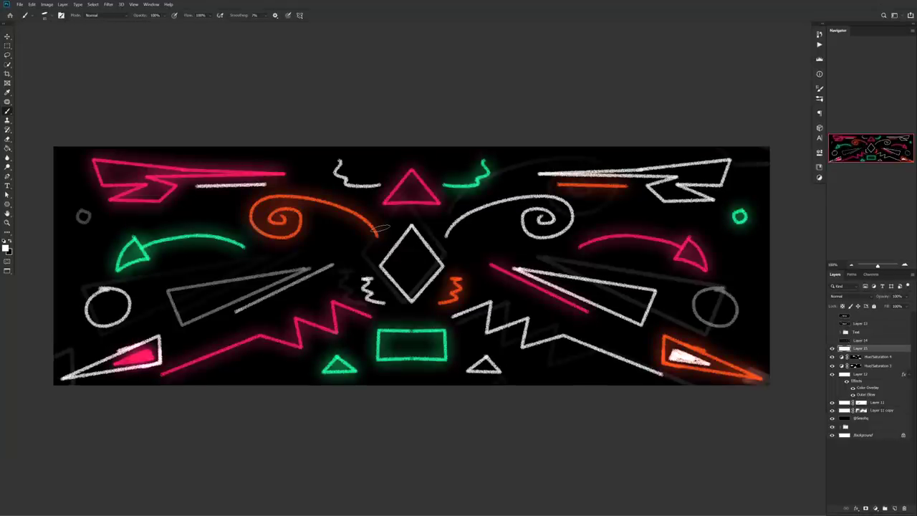
mouse_move(351, 255)
mouse_down()
mouse_move(414, 266)
mouse_move(439, 238)
mouse_up()
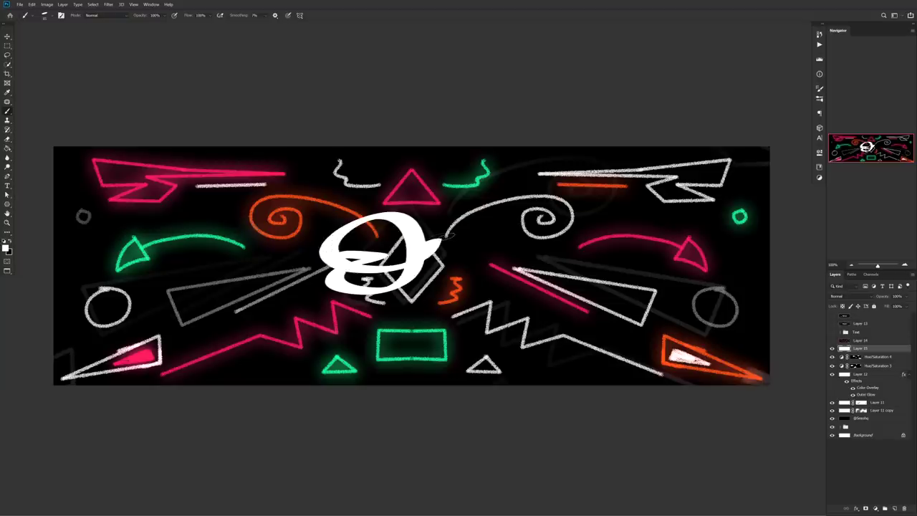
key(ctrl+z)
Step: Paint short white accent strokes beside the two swirls, the right arrow, the right long triangle and inside the left circle on Layer 15
drag(316, 219, 364, 234)
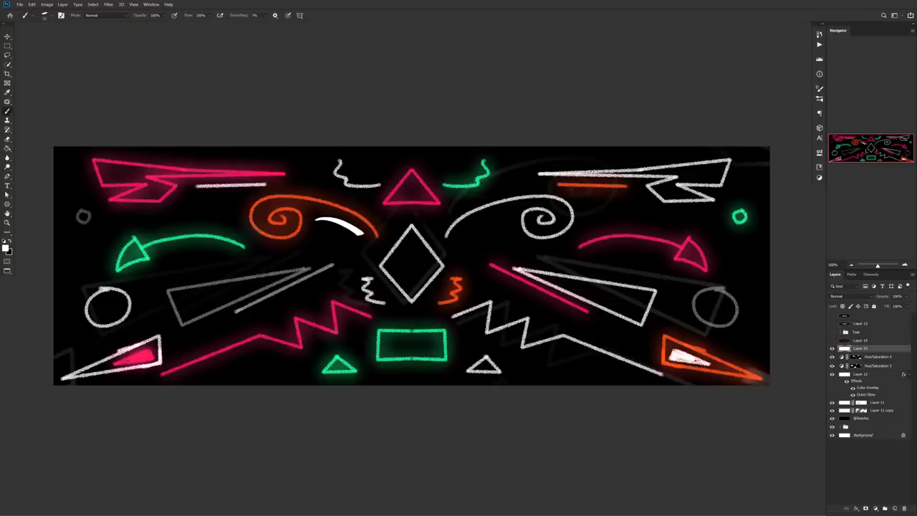
drag(513, 225, 529, 243)
drag(617, 228, 650, 226)
drag(626, 325, 658, 322)
alt+right_click(118, 313)
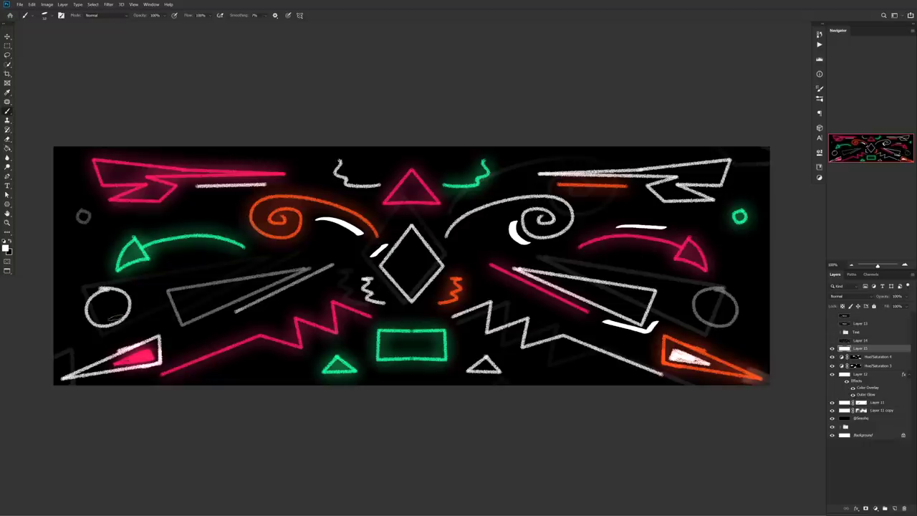
mouse_move(108, 321)
mouse_down()
mouse_move(142, 296)
mouse_move(120, 293)
mouse_up()
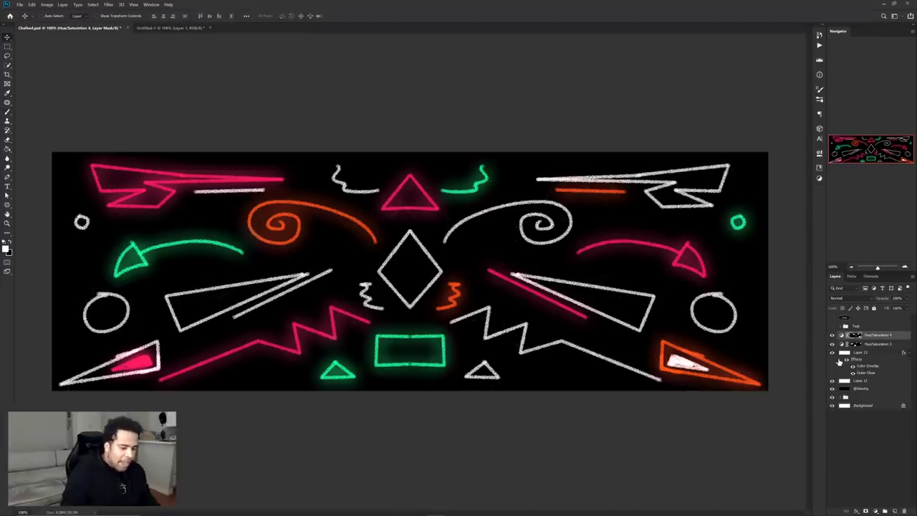
Step: Switch Layer 11 off and on repeatedly to examine which white chalk shapes it holds
click(831, 380)
click(832, 381)
double_click(860, 381)
key(Return)
click(832, 381)
click(832, 382)
click(832, 381)
click(832, 381)
click(832, 381)
click(832, 381)
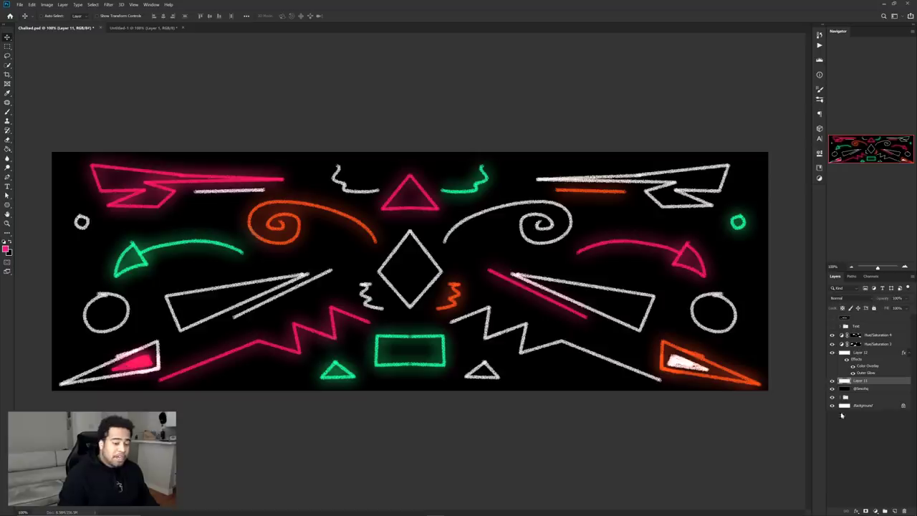
Step: Add a layer mask to Layer 11 and activate the Brush tool for painting on it
click(867, 511)
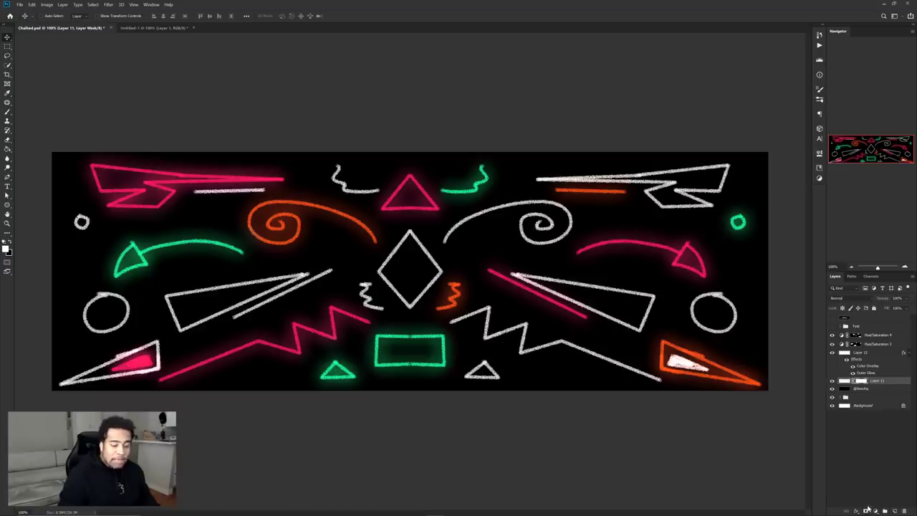
key(b)
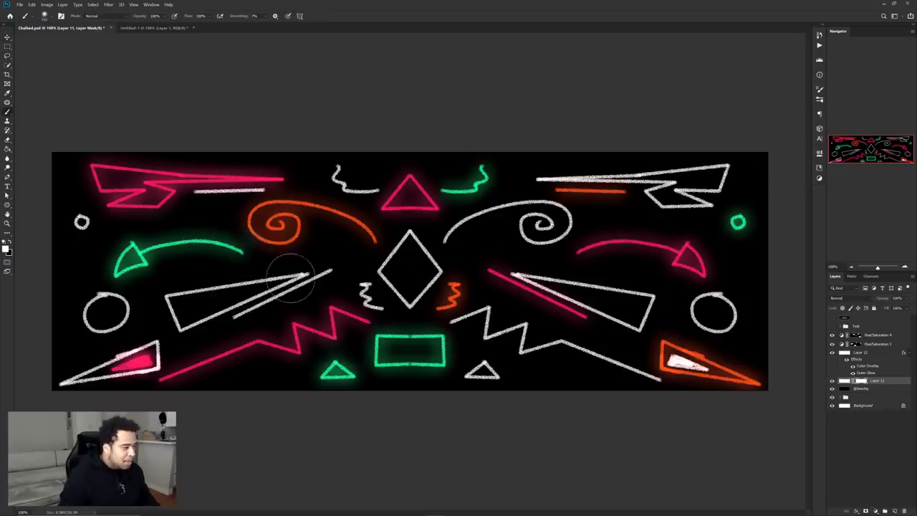
key(x)
mouse_move(223, 306)
mouse_down()
mouse_move(327, 270)
mouse_move(179, 311)
mouse_up()
key(ctrl+z)
key(x)
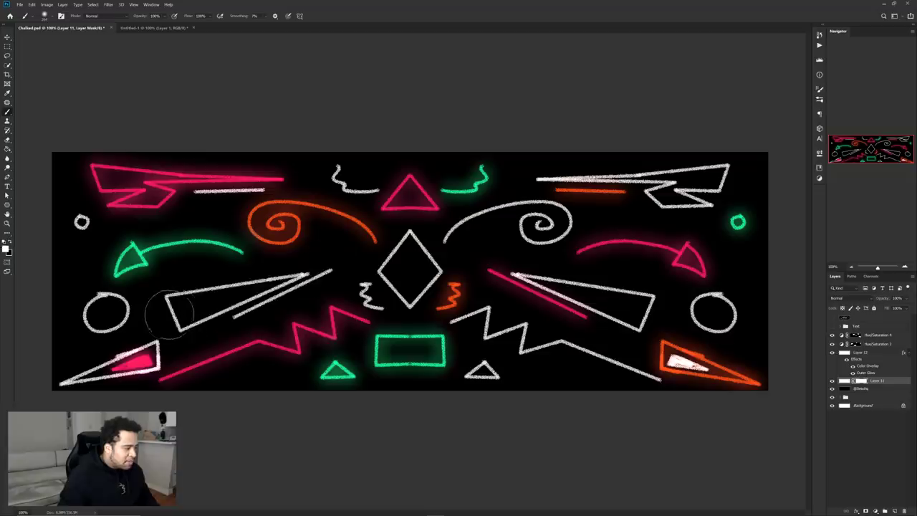
drag(346, 261, 205, 317)
key(ctrl+z)
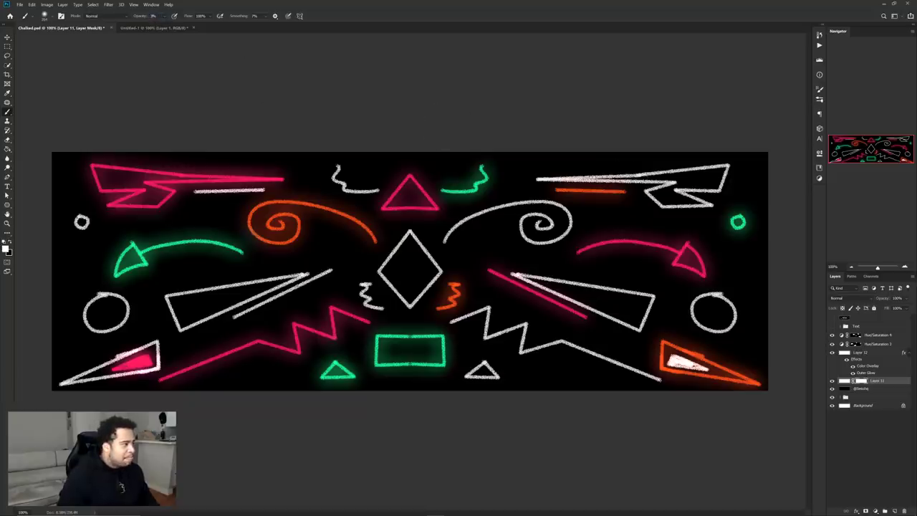
Step: Paint Layer 11's mask with semi-transparent black over the left long triangle and its parallel line to dim both
scroll(225, 301, up, 2)
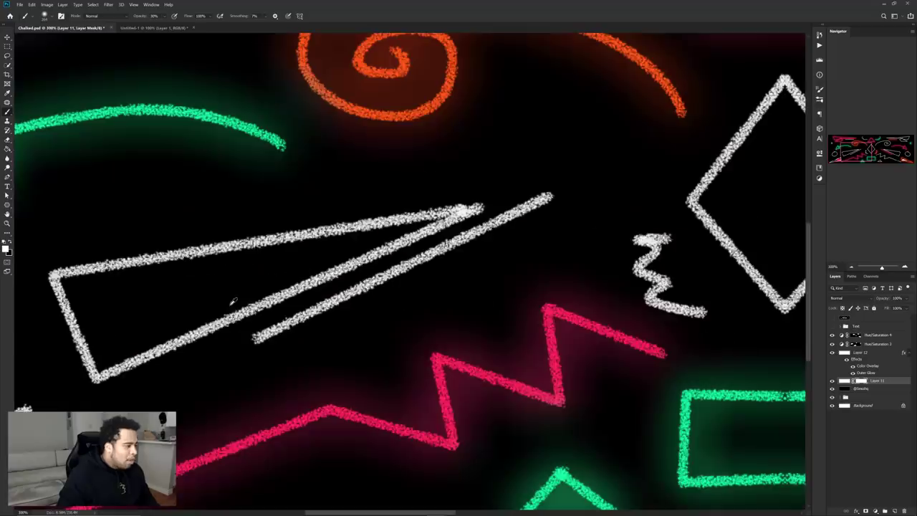
key(x)
drag(441, 244, 565, 197)
drag(658, 155, 597, 174)
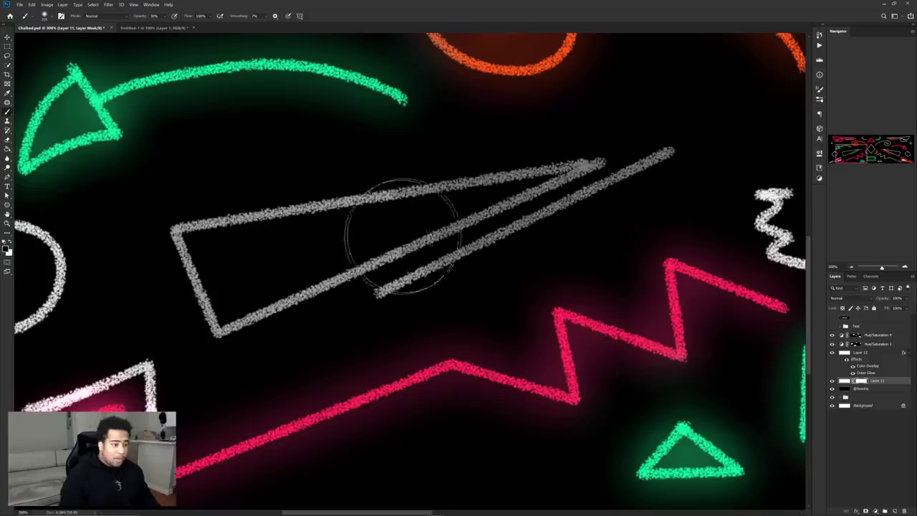
scroll(510, 218, down, 2)
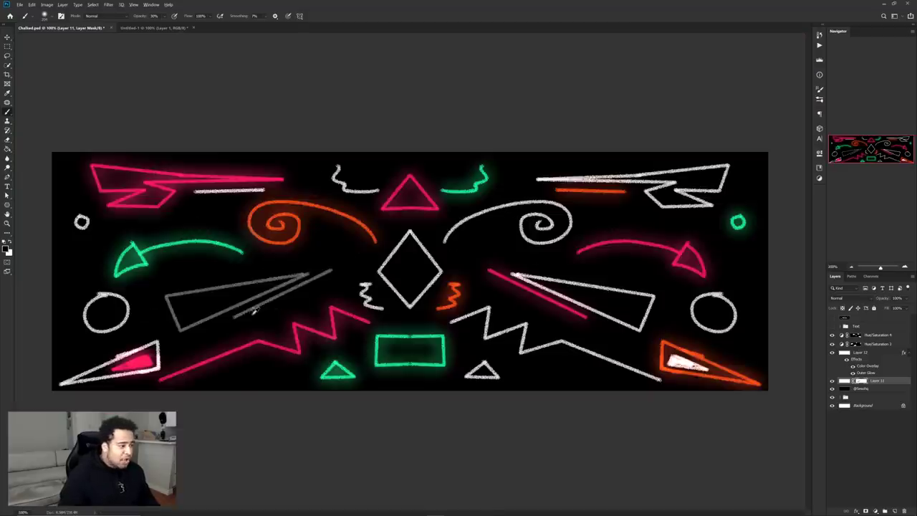
Step: Brighten only the line beside the left long triangle with a straight, narrow white stroke on Layer 11's mask
scroll(254, 312, up, 2)
alt+right_click(267, 303)
key(x)
click(203, 326)
shift+click(514, 173)
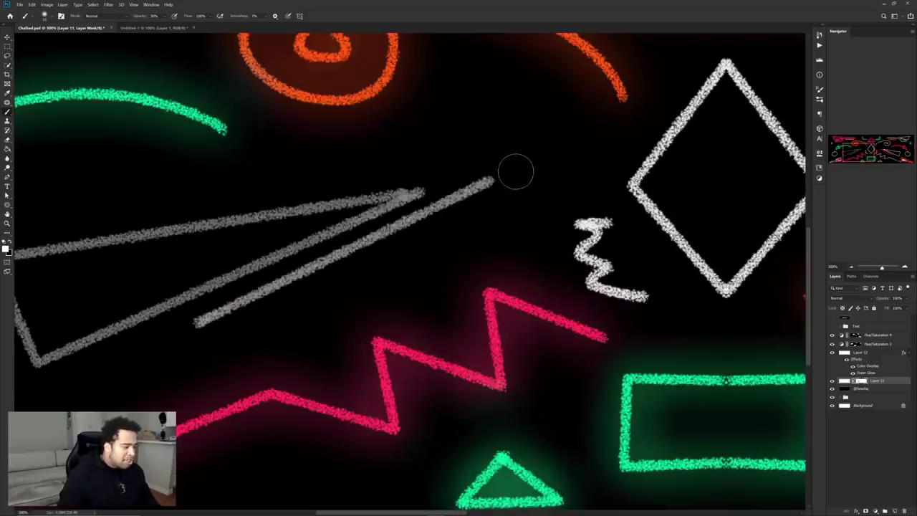
key(ctrl+z)
click(210, 334)
shift+click(512, 177)
Step: Dim the right large circle by painting semi-transparent black over it on Layer 11's mask
scroll(492, 225, down, 2)
drag(558, 223, 557, 228)
drag(568, 286, 409, 219)
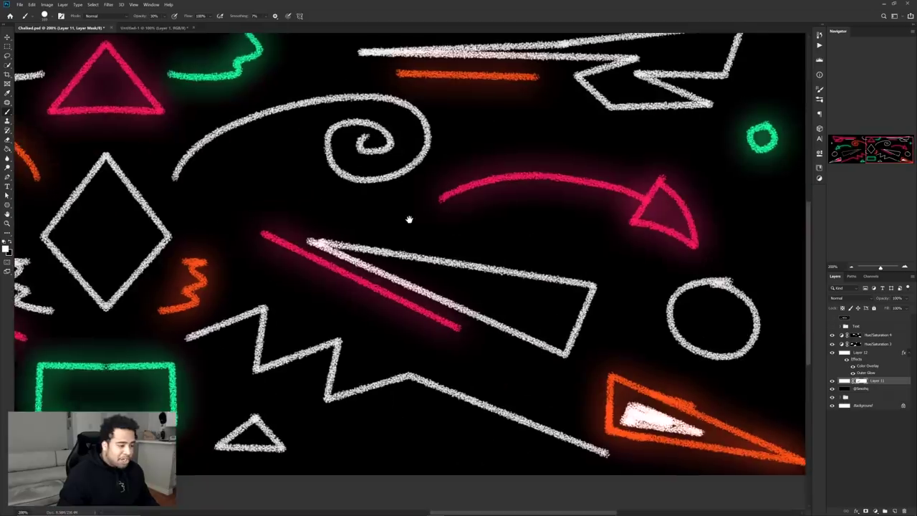
drag(564, 266, 530, 227)
mouse_move(592, 247)
mouse_down()
mouse_move(626, 248)
mouse_move(636, 236)
mouse_up()
key(x)
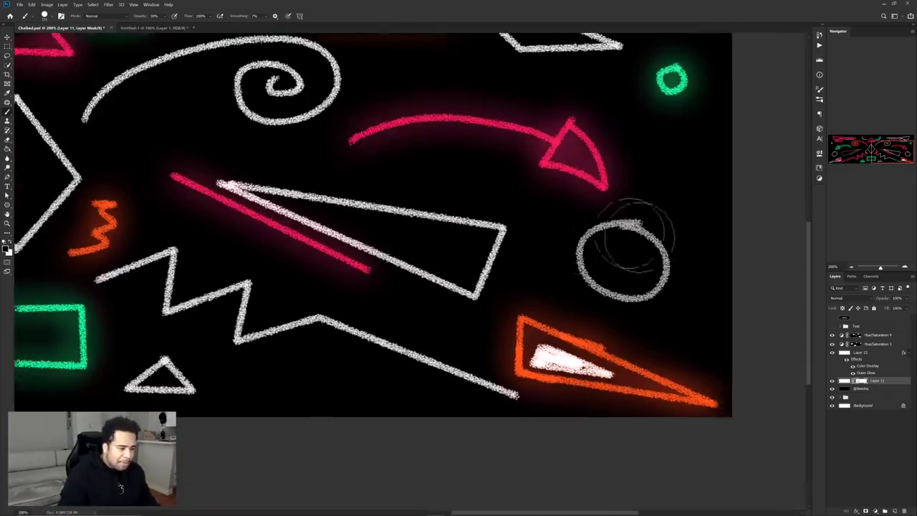
key(ctrl+minus)
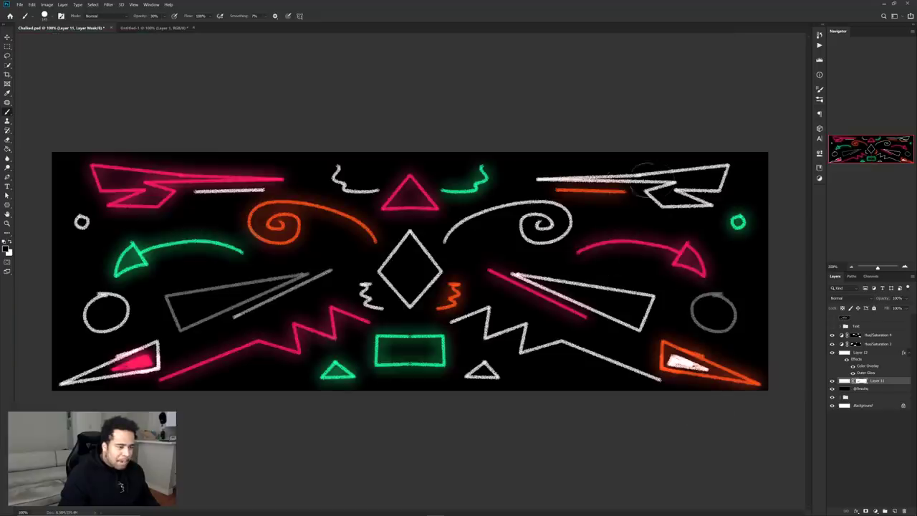
Step: Dim the small upper-left circle on Layer 11's mask using a smaller brush with semi-transparent black
scroll(83, 208, up, 3)
click(335, 203)
key(bracketleft)
key(bracketleft)
key(bracketleft)
drag(344, 184, 372, 186)
scroll(356, 259, down, 1)
scroll(334, 249, down, 2)
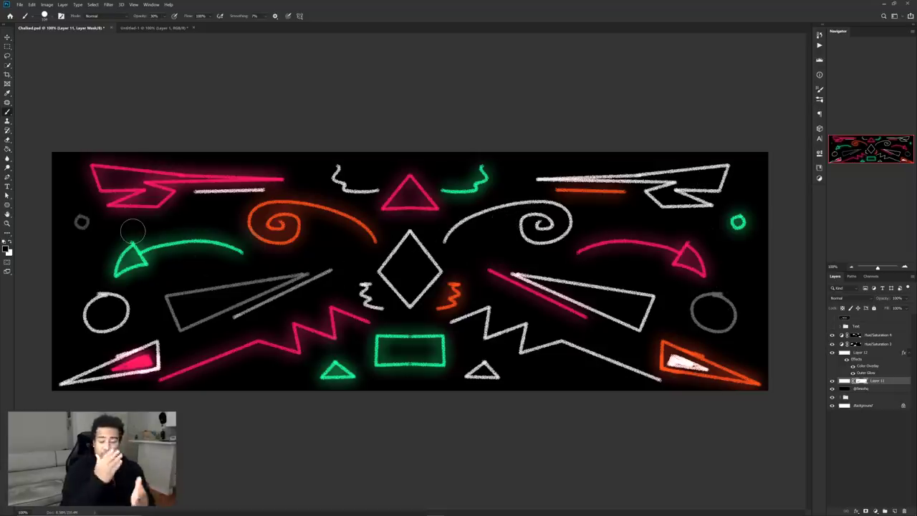
Step: Duplicate Layer 11 and delete the copy's layer mask
click(853, 381)
key(v)
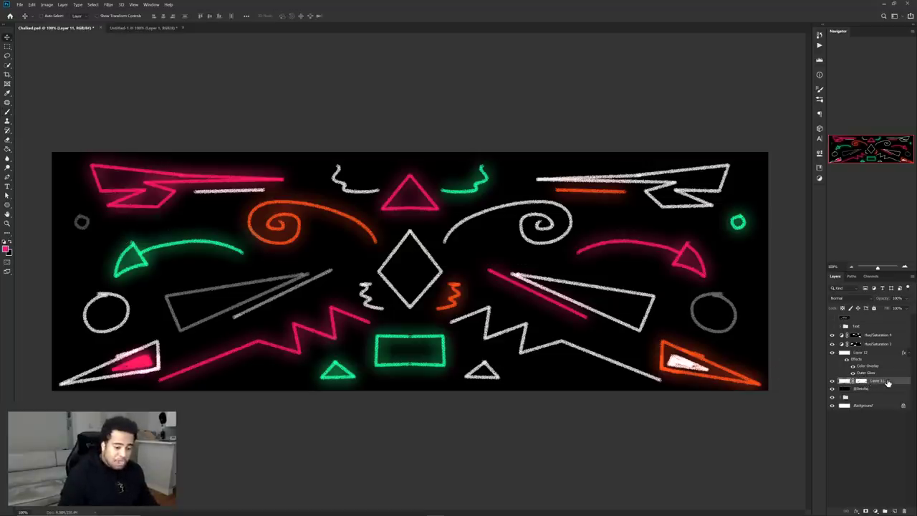
key(ctrl+j)
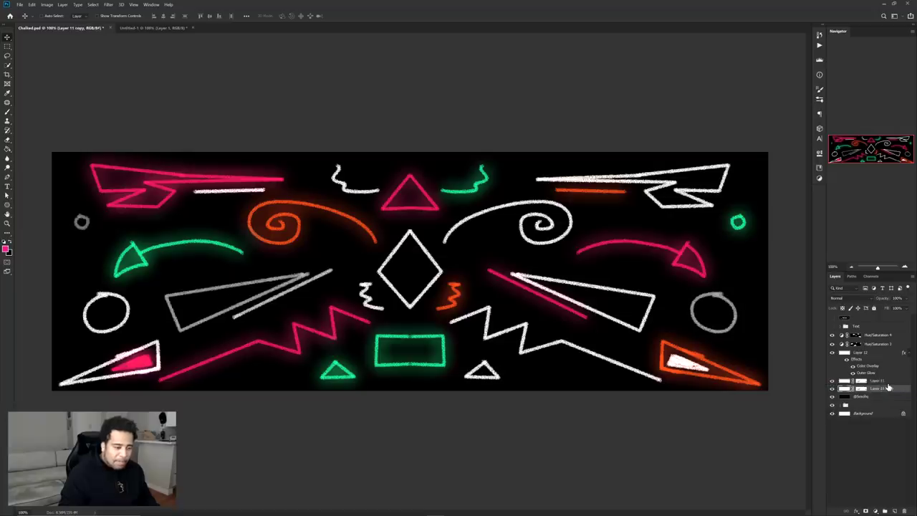
click(861, 389)
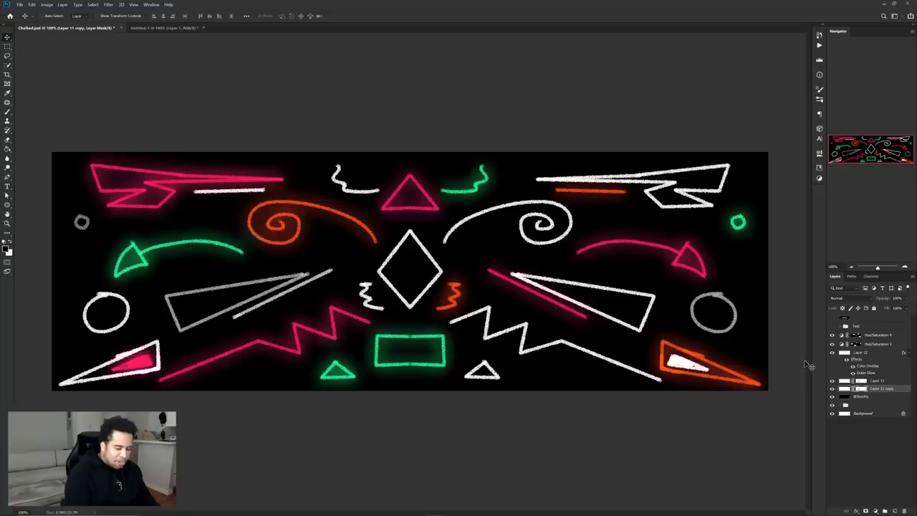
key(ctrl+i)
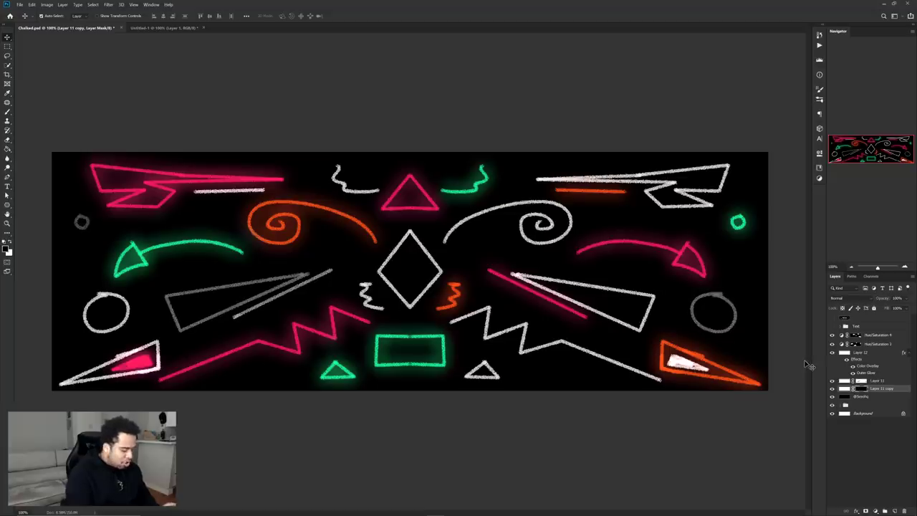
key(ctrl+i)
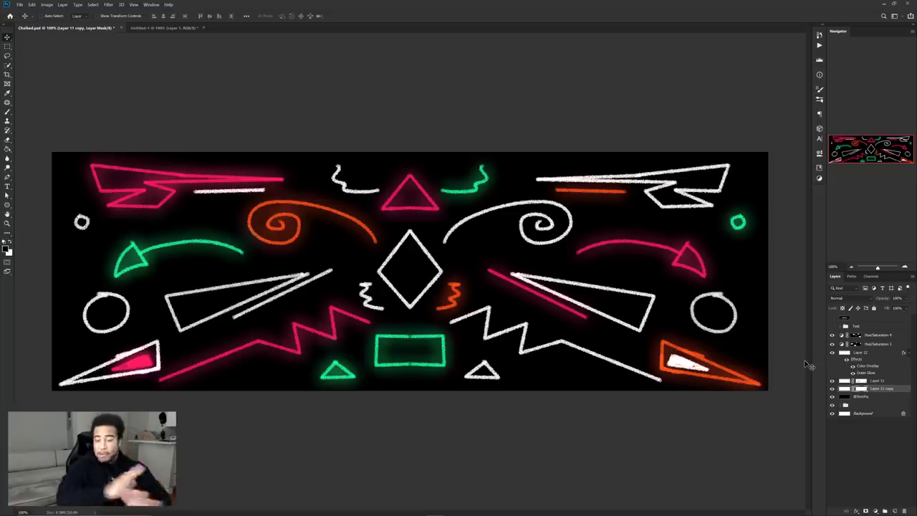
right_click(862, 389)
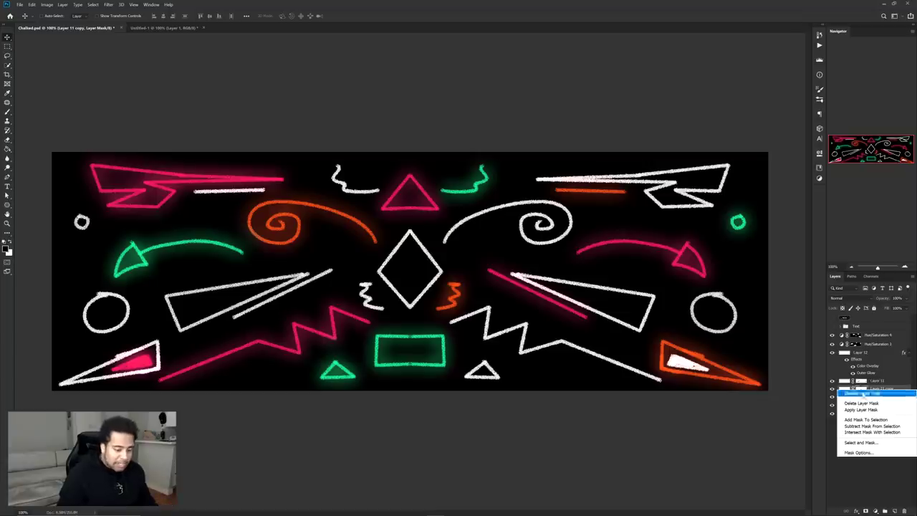
click(866, 403)
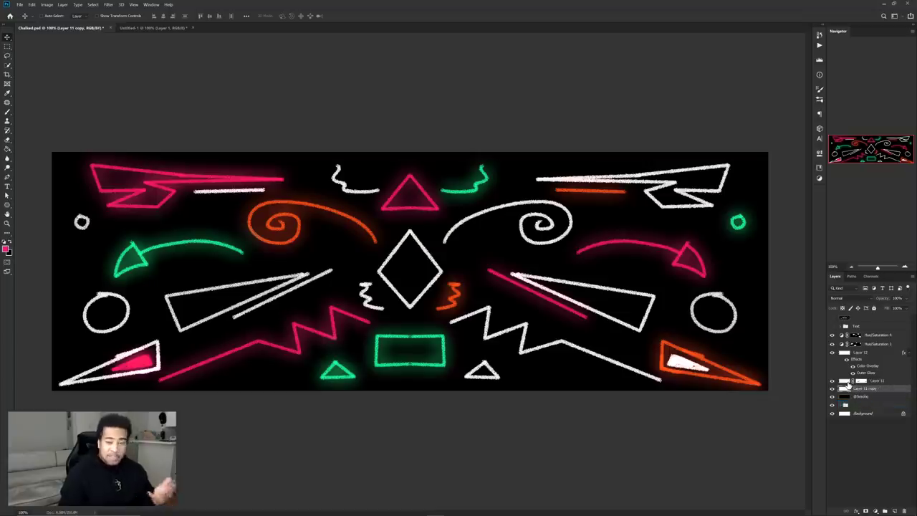
Step: Enlarge the Layer 11 copy to about 132% from its centre and shift it slightly up and left
key(ctrl+t)
key(Return)
key(ctrl+t)
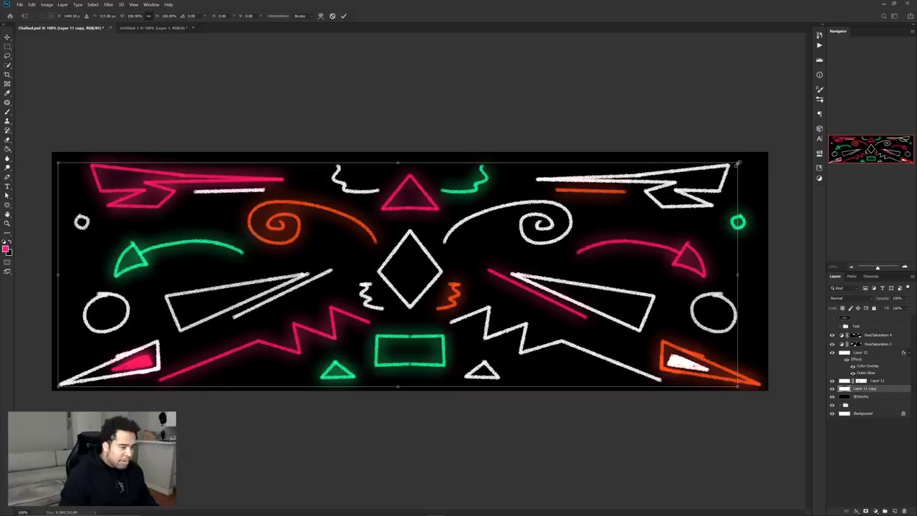
drag(737, 164, 845, 120)
key(Return)
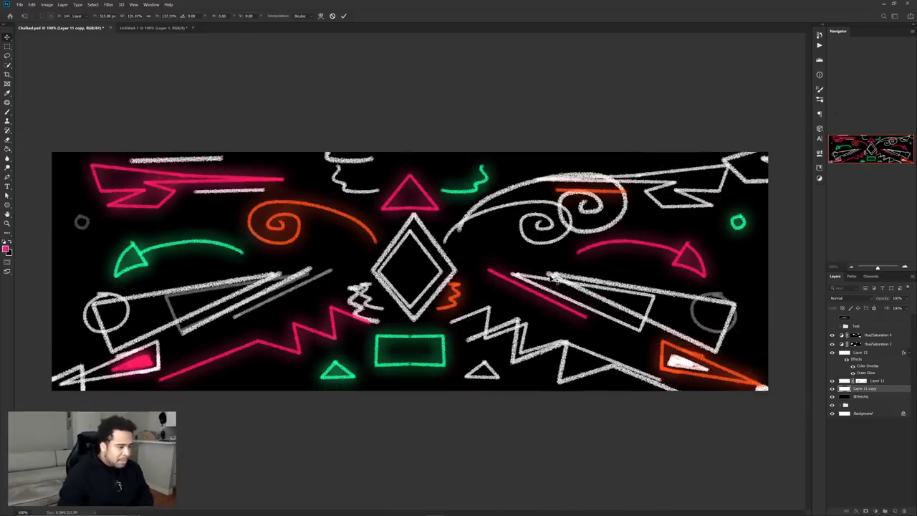
drag(555, 300, 544, 289)
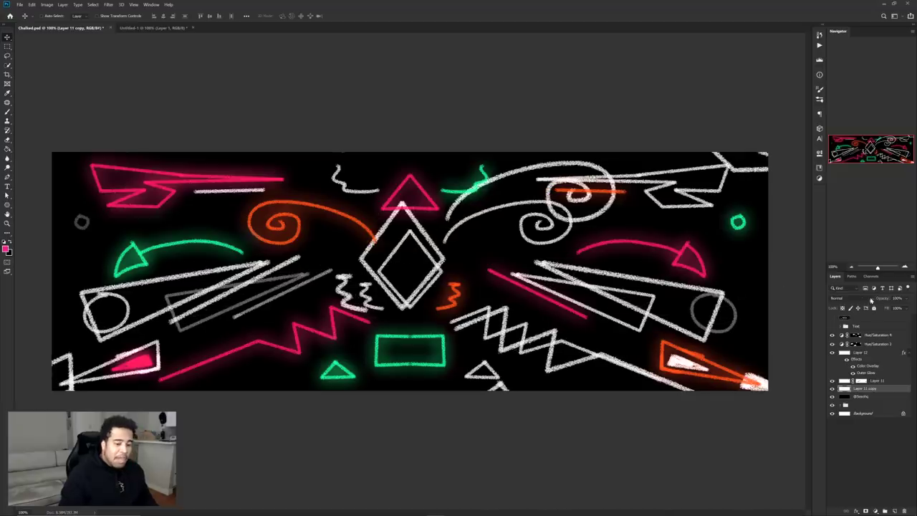
Step: Lower the Layer 11 copy's opacity to 15% so its shapes form a faint background
click(906, 299)
drag(890, 307, 885, 308)
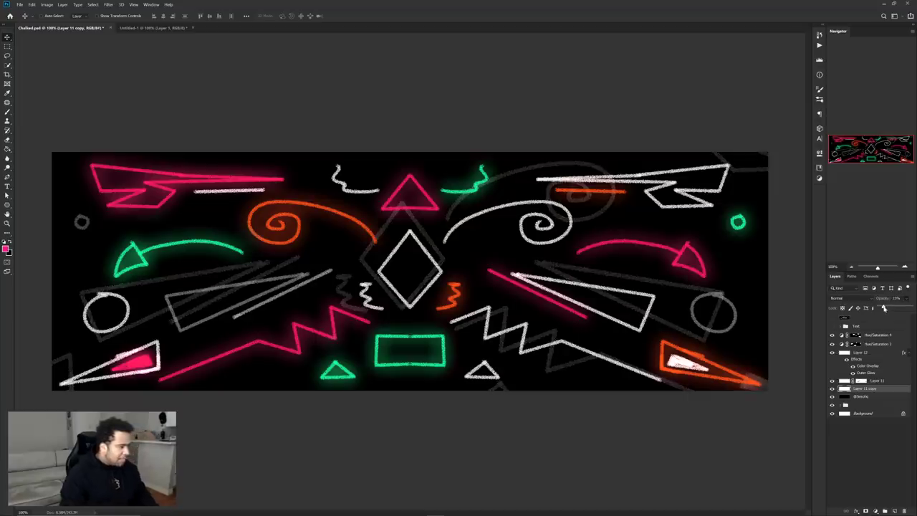
click(634, 249)
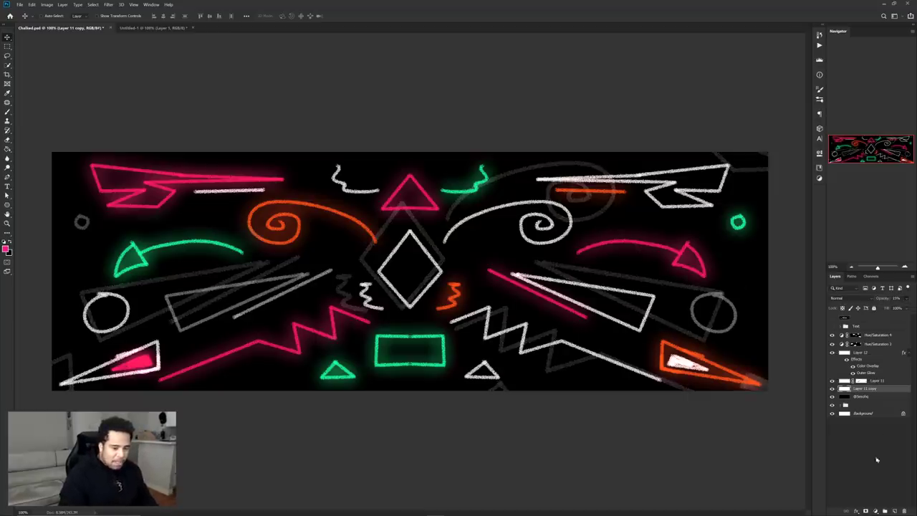
Step: Add a mask to the Layer 11 copy and softly fade its central shapes with a large, semi-transparent black brush
click(865, 512)
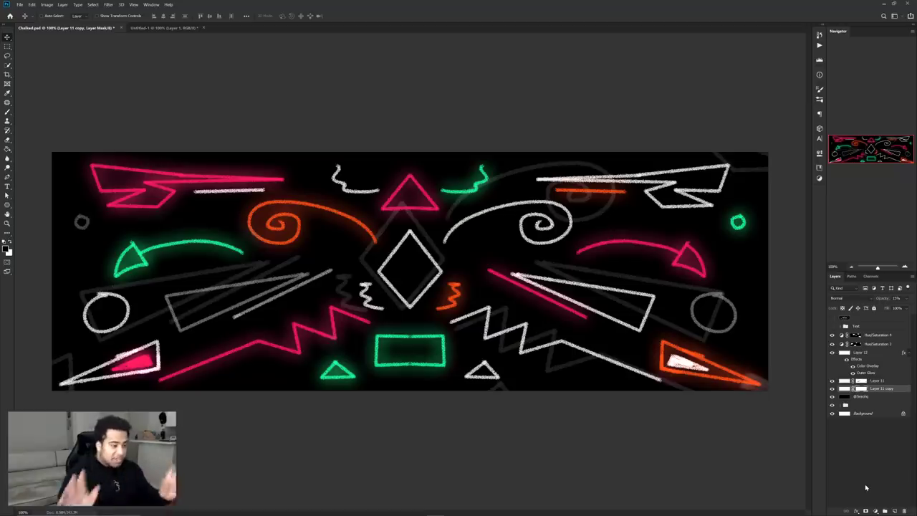
key(b)
alt+drag(289, 315, 397, 319)
alt+drag(401, 351, 358, 228)
alt+drag(272, 309, 220, 73)
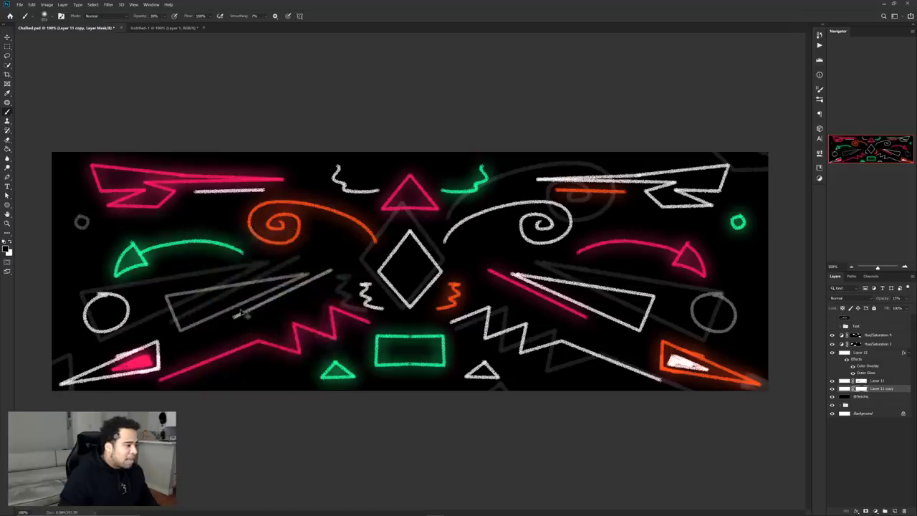
mouse_move(219, 348)
mouse_down()
mouse_move(283, 328)
mouse_move(321, 284)
mouse_up()
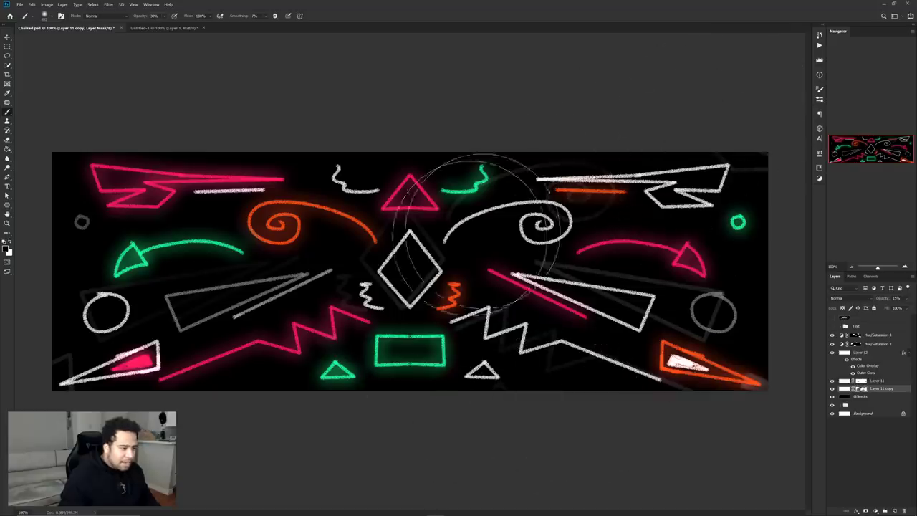
key(v)
Step: Show the Text group and examine the whole banner zoomed out in full-screen view
click(832, 326)
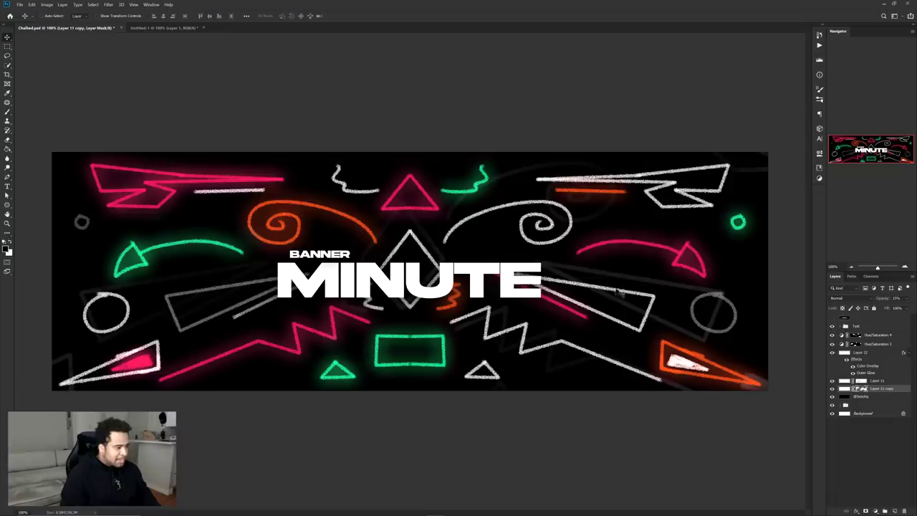
key(ctrl+minus)
key(f)
key(f)
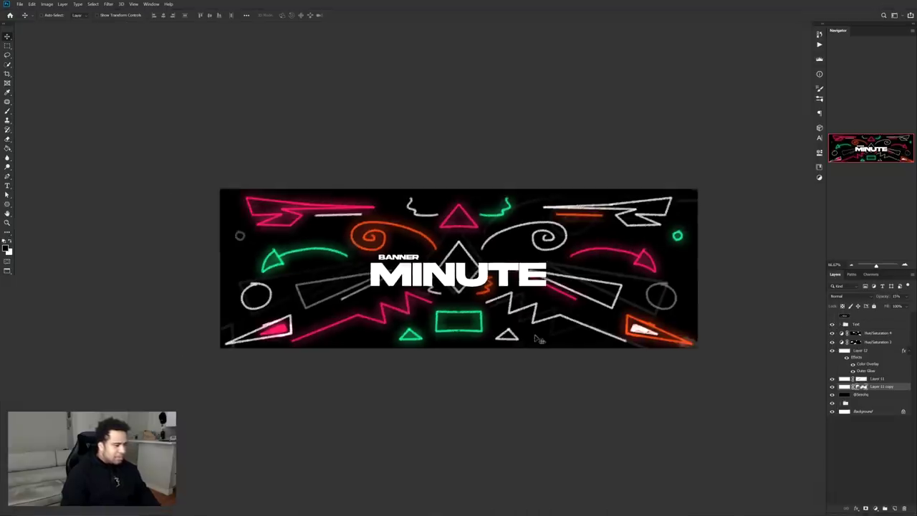
drag(546, 279, 663, 177)
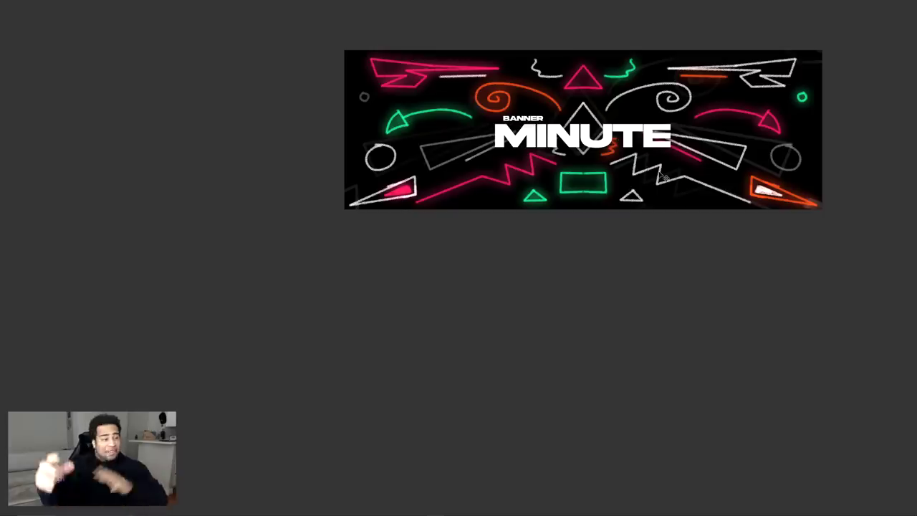
drag(698, 118, 574, 217)
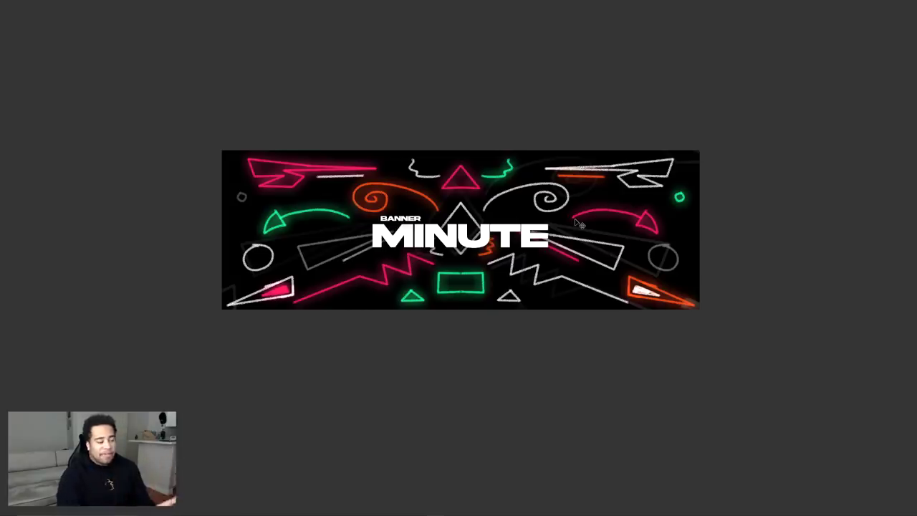
key(f)
click(860, 326)
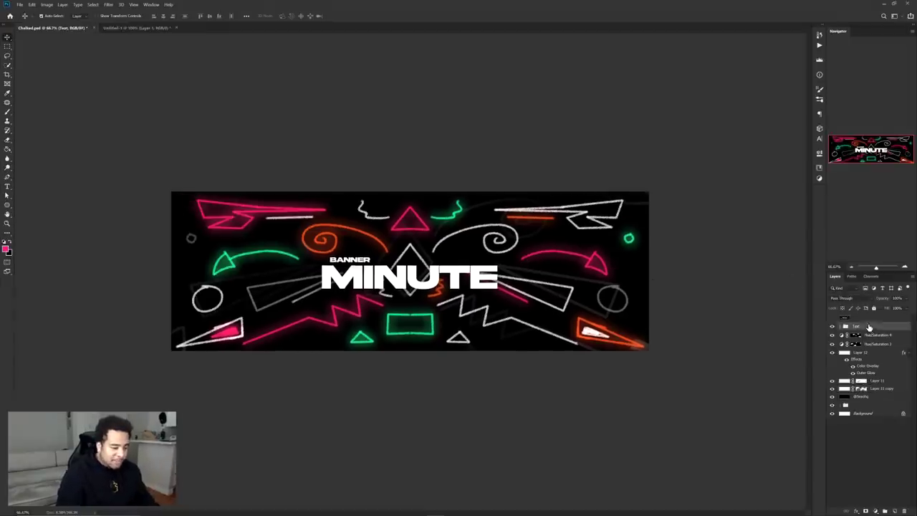
key(ctrl+1)
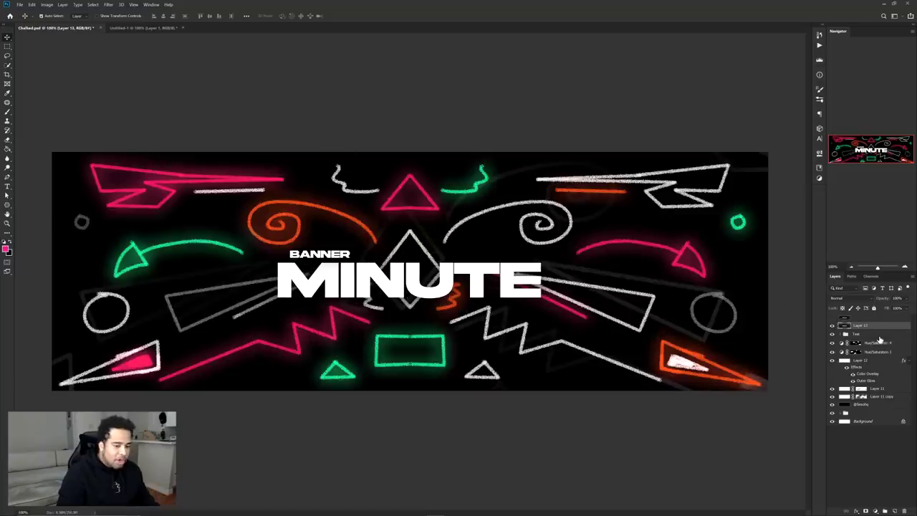
key(ctrl+z)
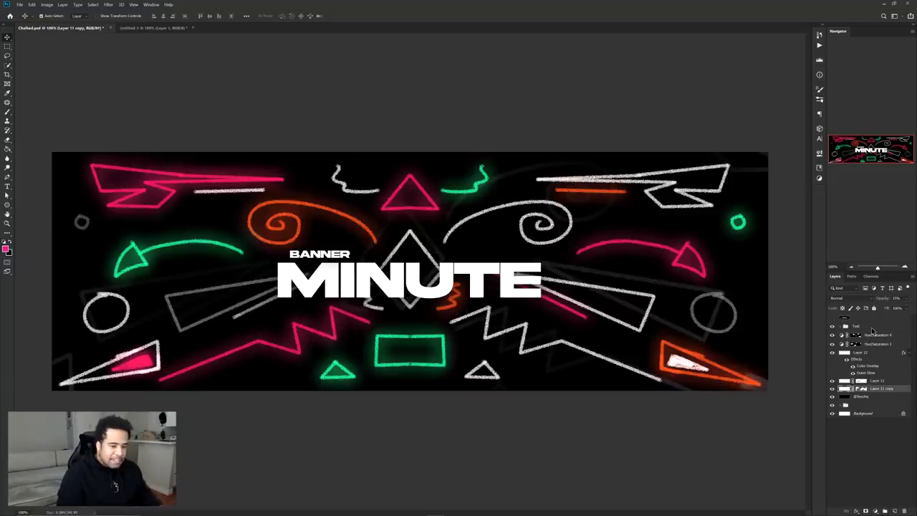
key(ctrl+alt+shift+s)
key(Escape)
Step: Stamp all visible layers into a new layer above the Text group and apply the Add Noise filter to it
click(866, 329)
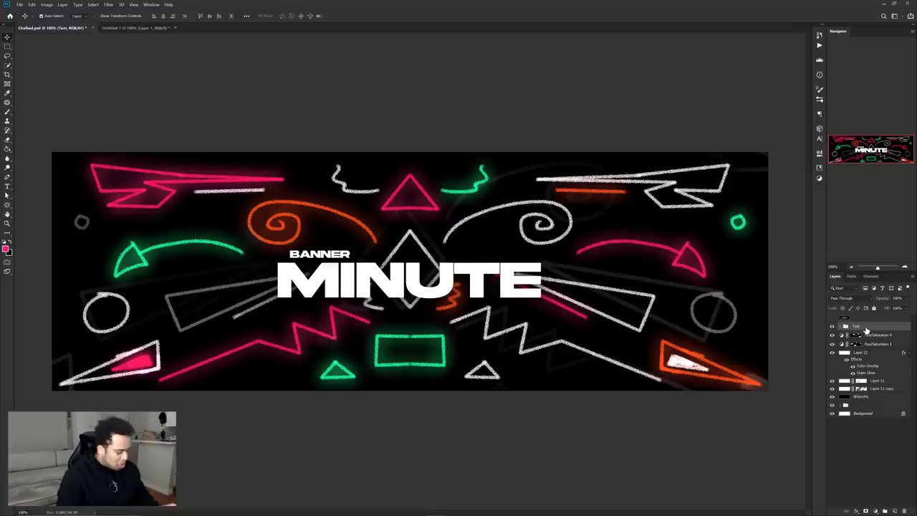
key(ctrl+alt+shift+e)
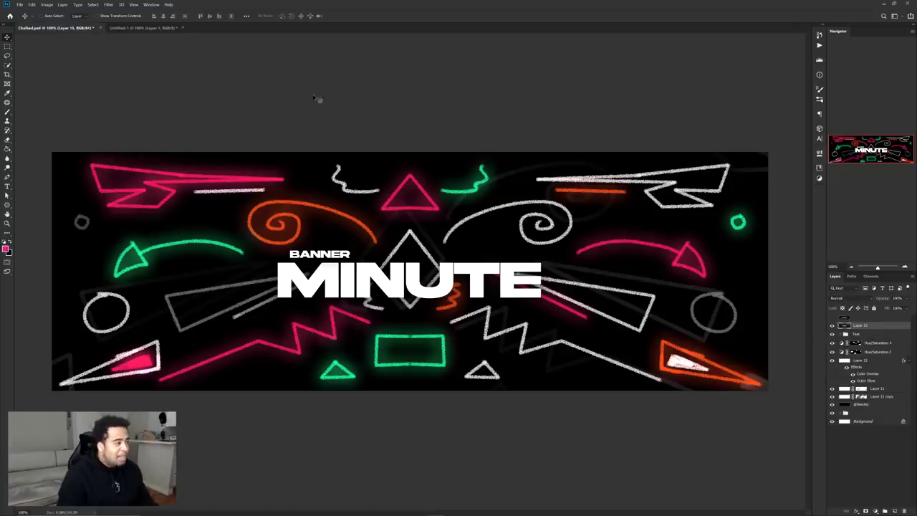
click(108, 4)
mouse_move(143, 98)
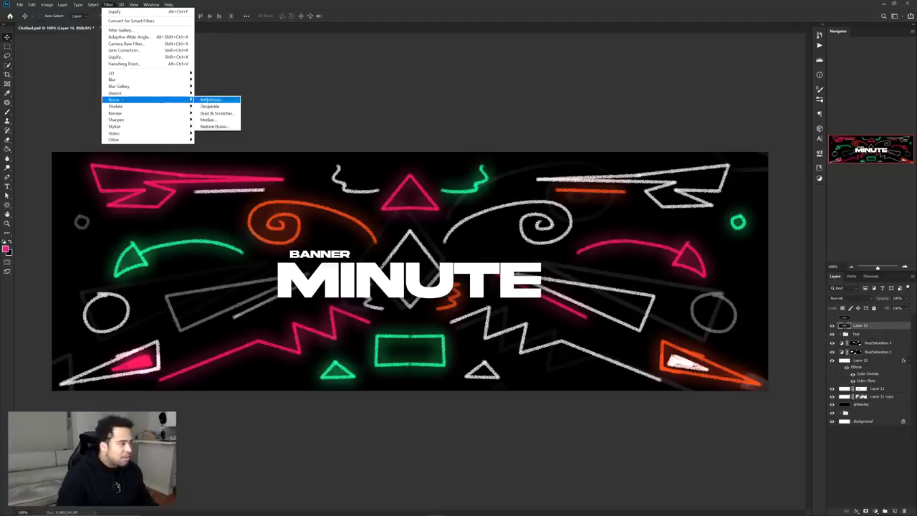
click(215, 99)
click(492, 125)
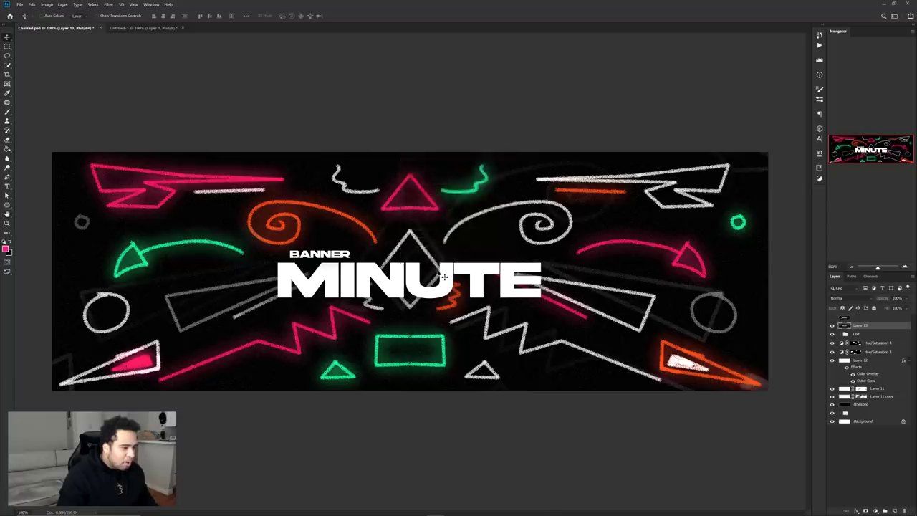
scroll(432, 276, up, 1)
drag(424, 284, 436, 271)
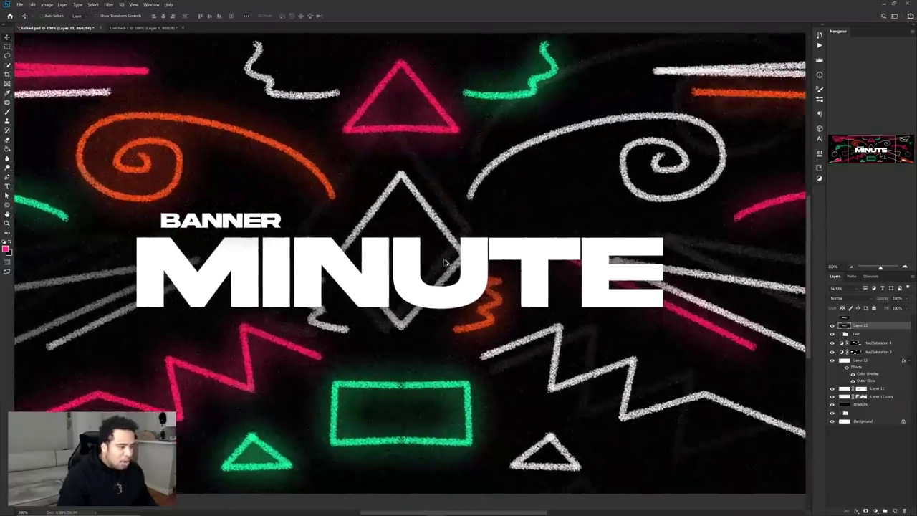
scroll(446, 262, down, 3)
scroll(326, 208, up, 1)
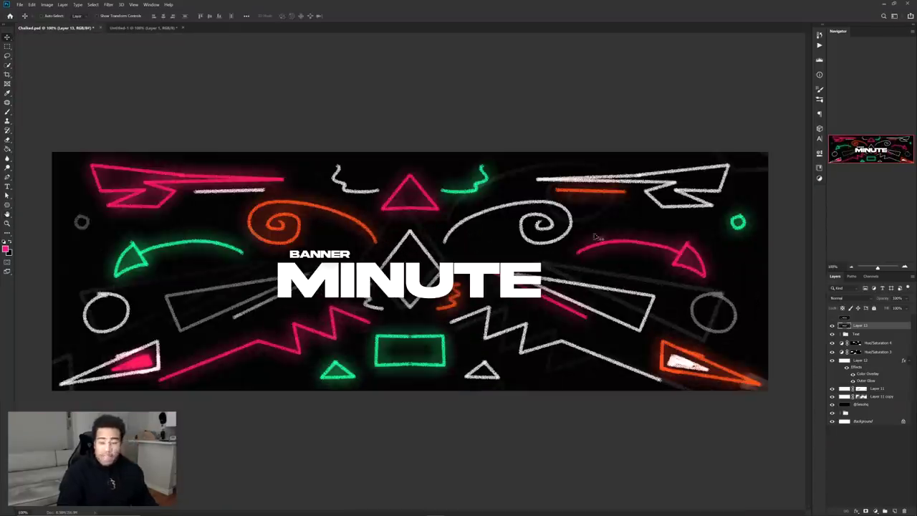
Step: Hide the noisy merged layer and the Text group, and stamp the visible artwork into a new layer above Hue/Saturation 4
click(832, 326)
click(832, 335)
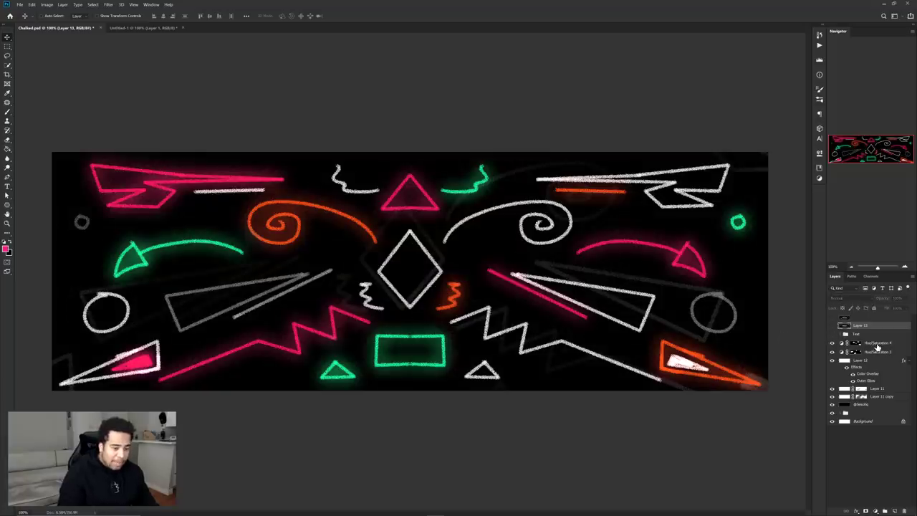
click(877, 345)
key(ctrl+alt+shift+e)
Step: Liquify the text-free merged layer with a brush size of about 1025, warping its shapes into flowing curves, and show the Text group again
click(121, 5)
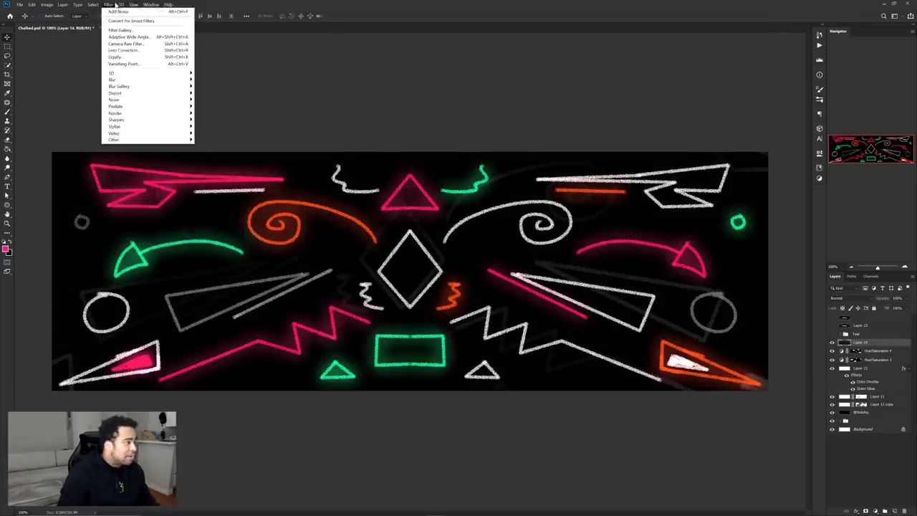
click(118, 56)
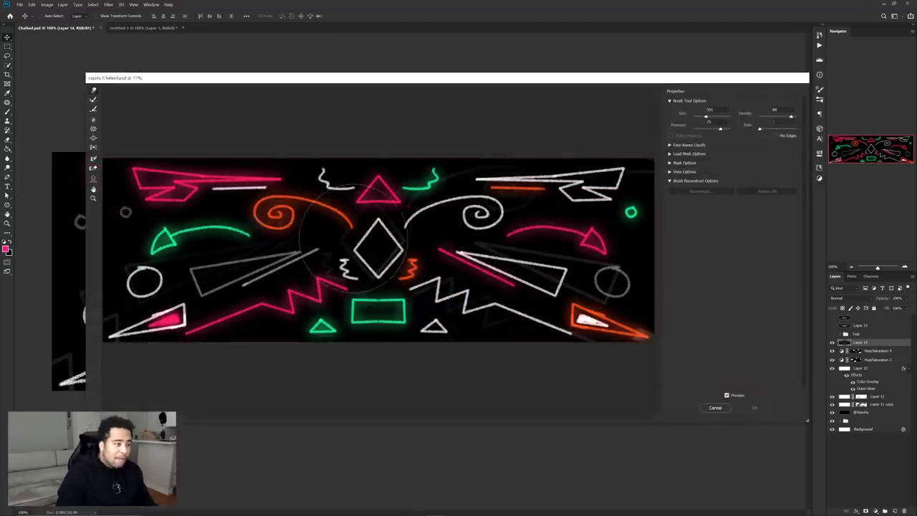
drag(708, 120, 710, 120)
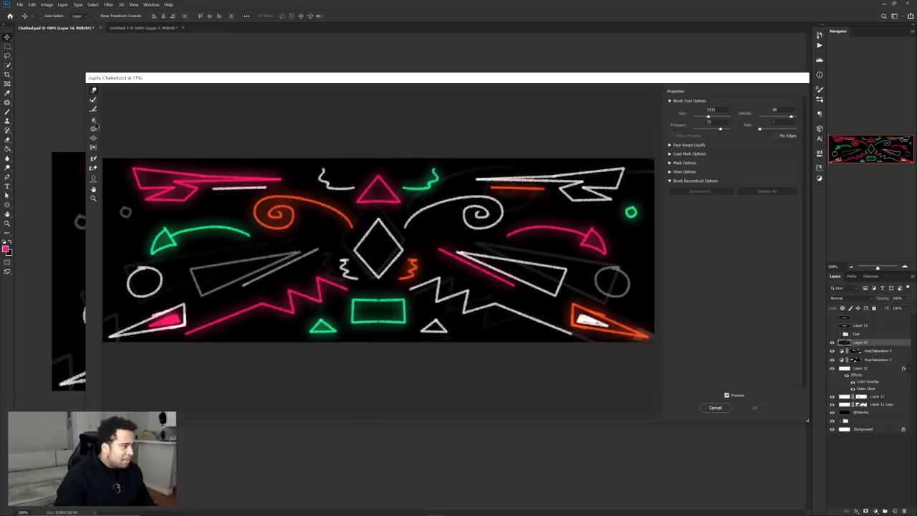
drag(337, 272, 367, 243)
drag(525, 278, 537, 268)
drag(200, 239, 166, 222)
key(ctrl+z)
drag(190, 259, 192, 265)
click(755, 407)
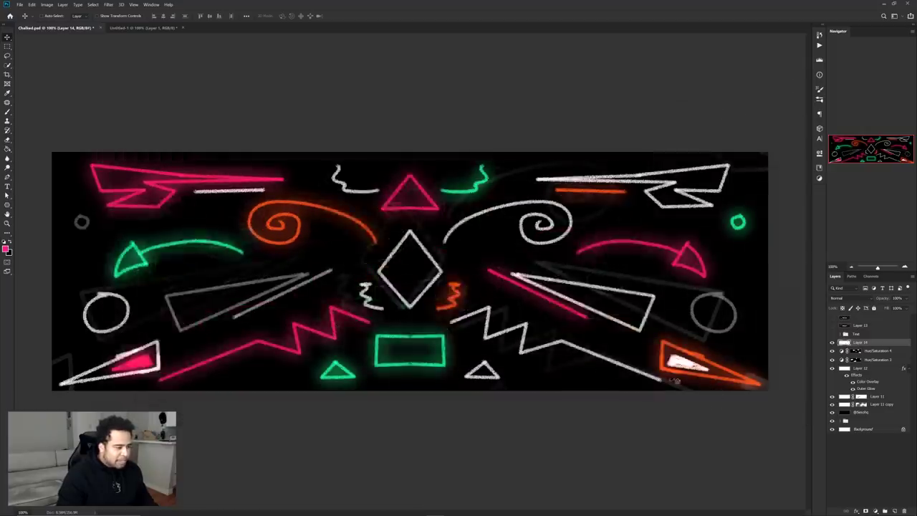
click(832, 335)
key(ctrl+minus)
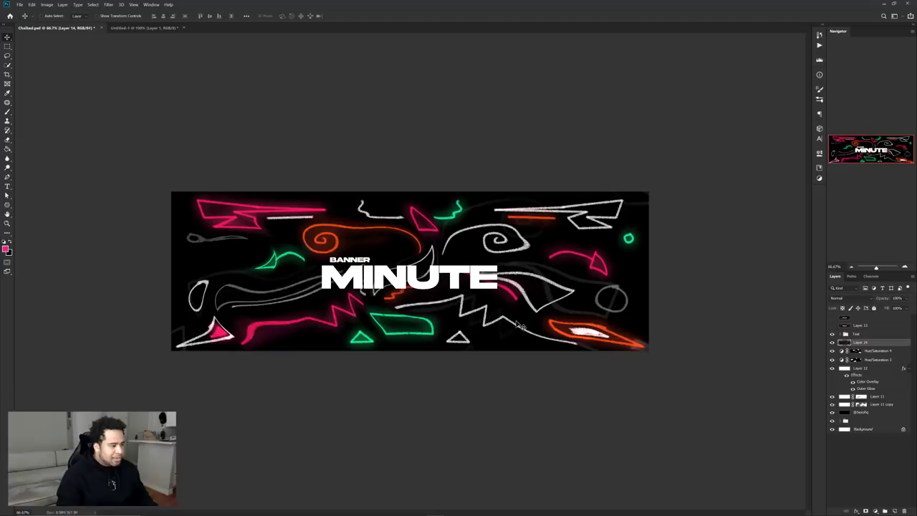